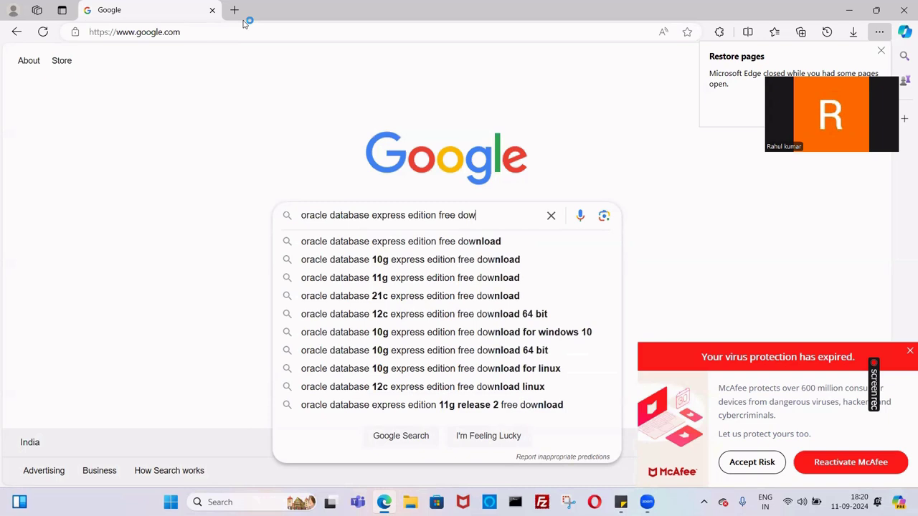
- Search Google for "oracle database express edition free download for window 64 bit"
text(load )
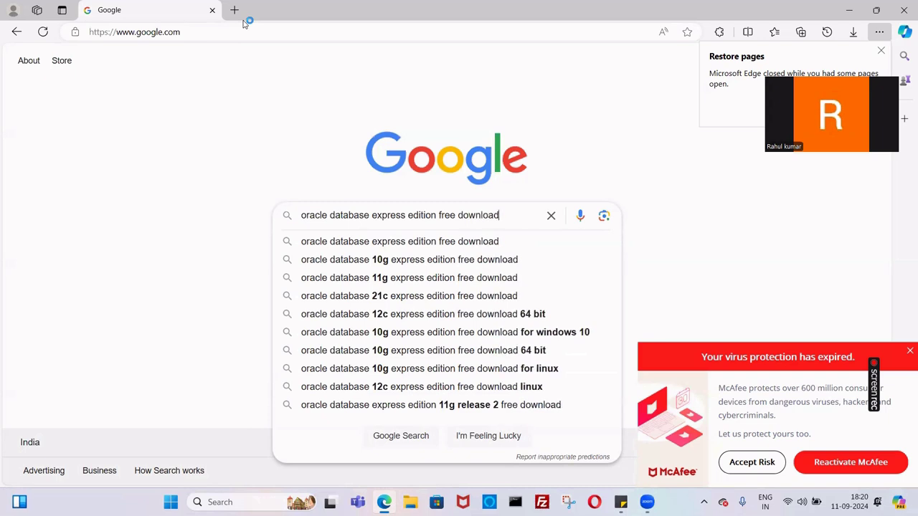
text(for )
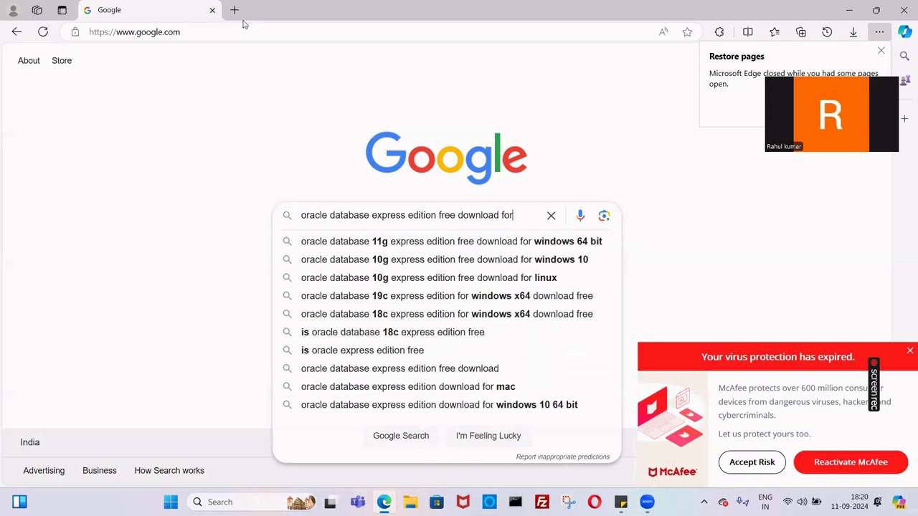
text(wi)
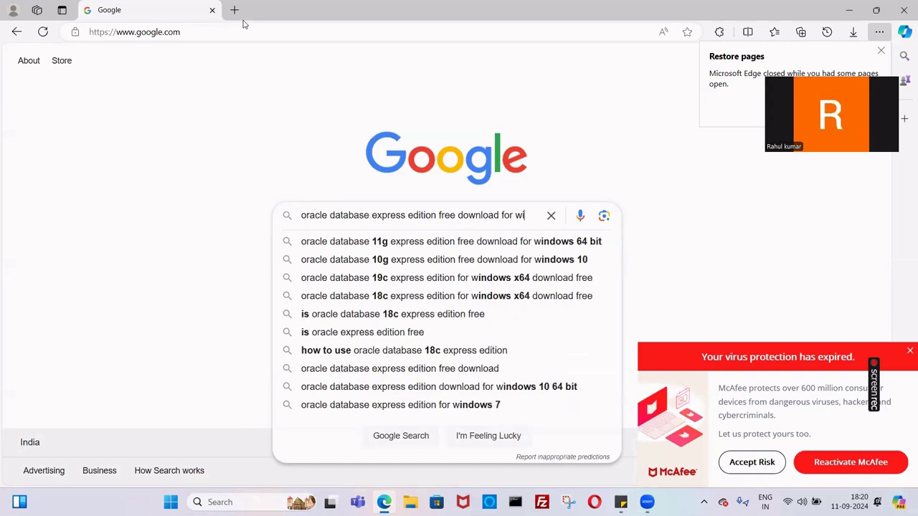
text(ndow)
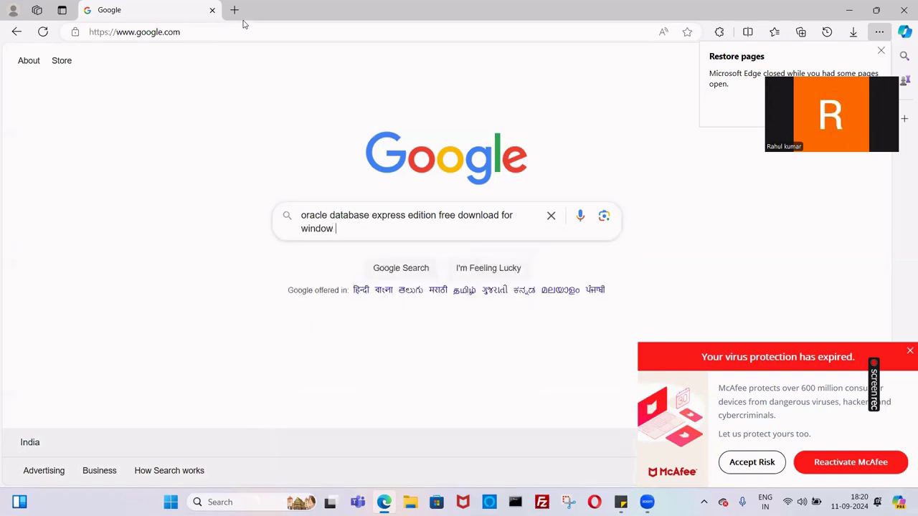
text( 64 bit)
key(Return)
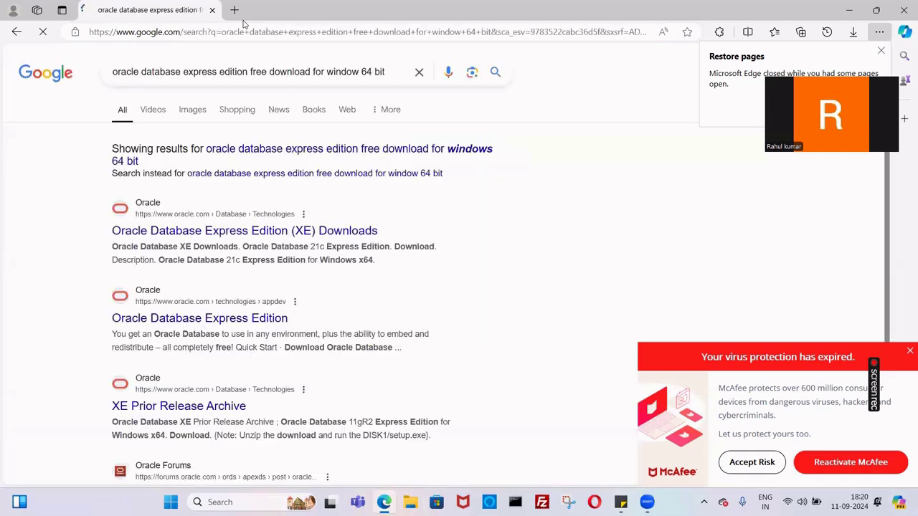
- Open Oracle's Express Edition (XE) Downloads page and download Oracle Database 21c Express Edition for Windows x64, dismissing the restore-pages notice
click(244, 230)
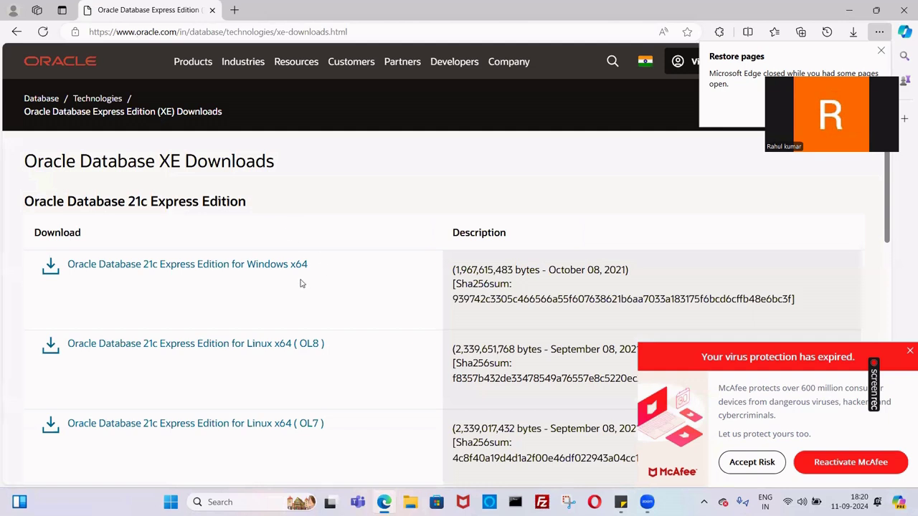
click(261, 270)
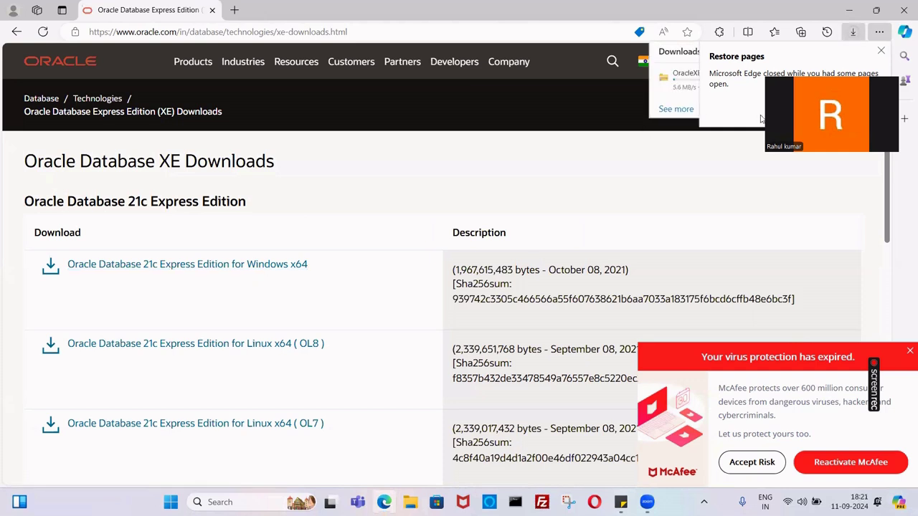
click(881, 50)
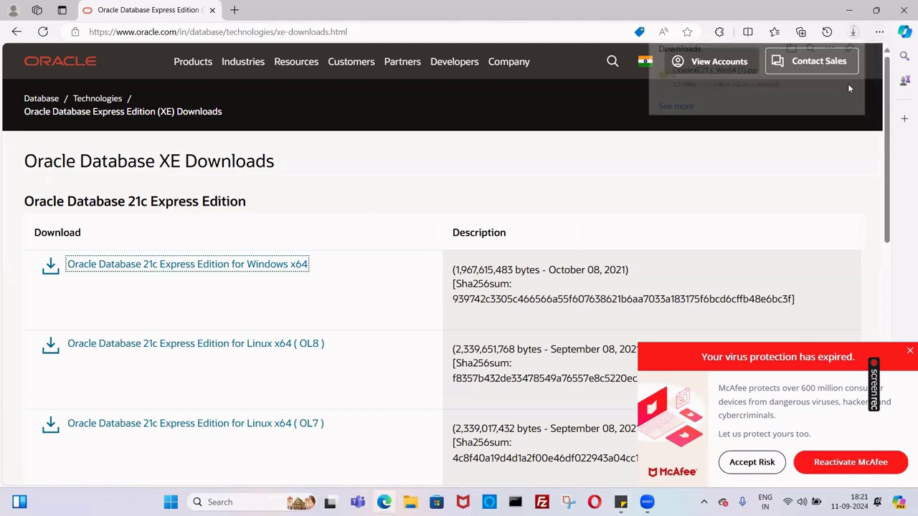
click(853, 36)
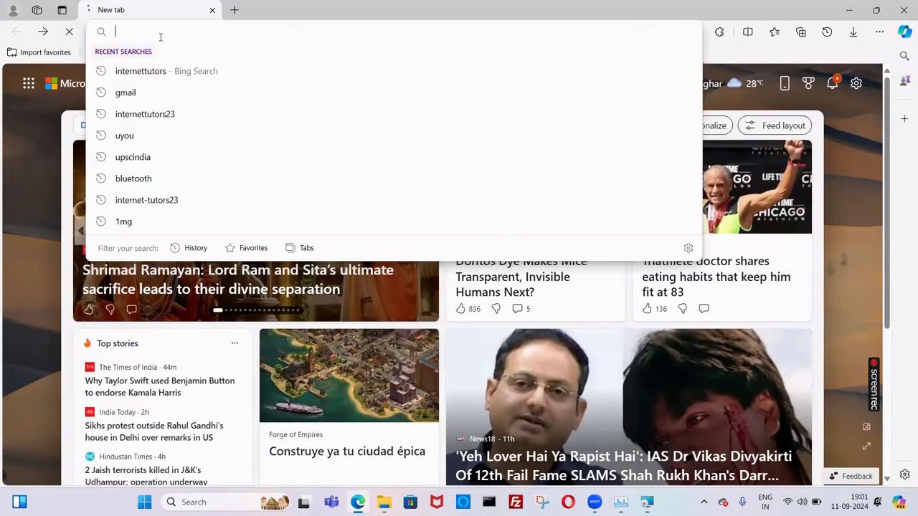
- Go to google.com and search for "oracle database free download"
text(g)
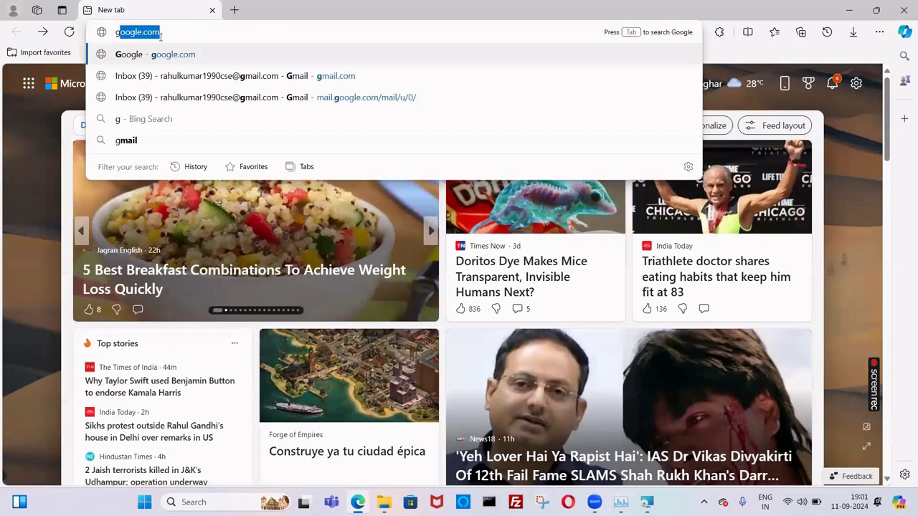
key(Return)
text(o)
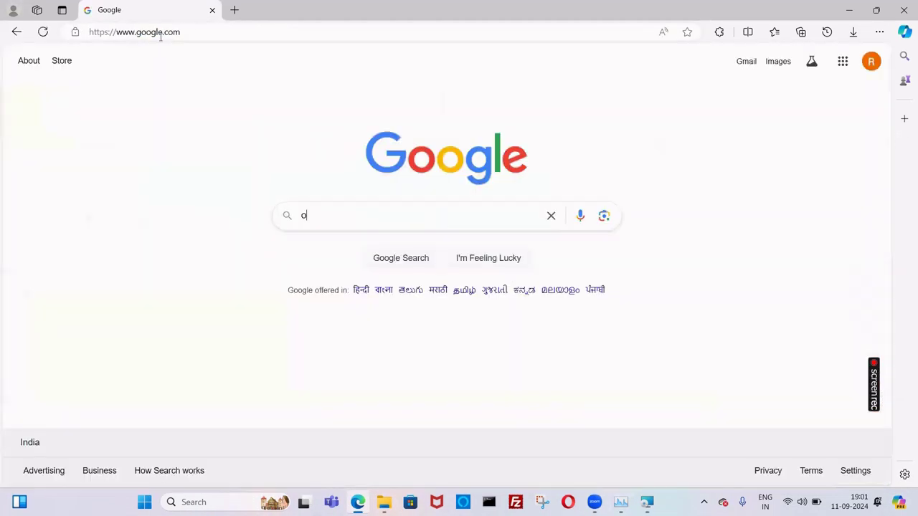
text(racl)
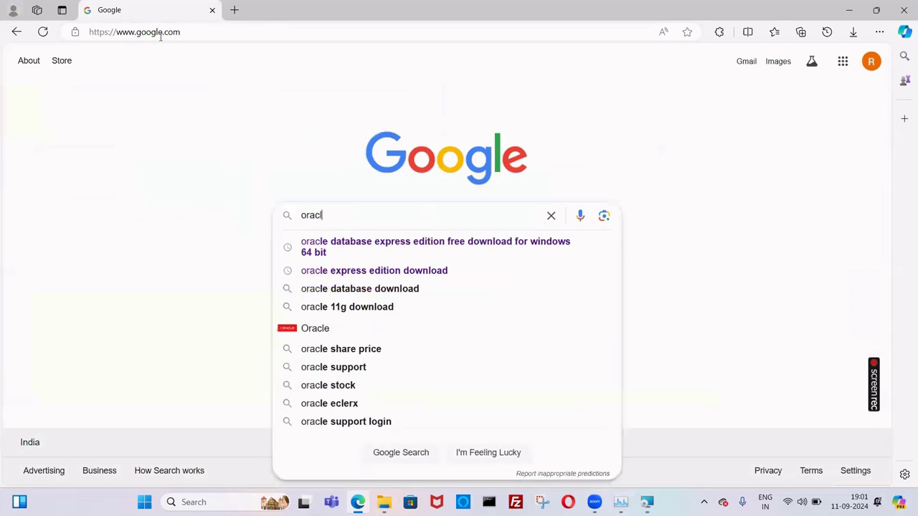
text(e data)
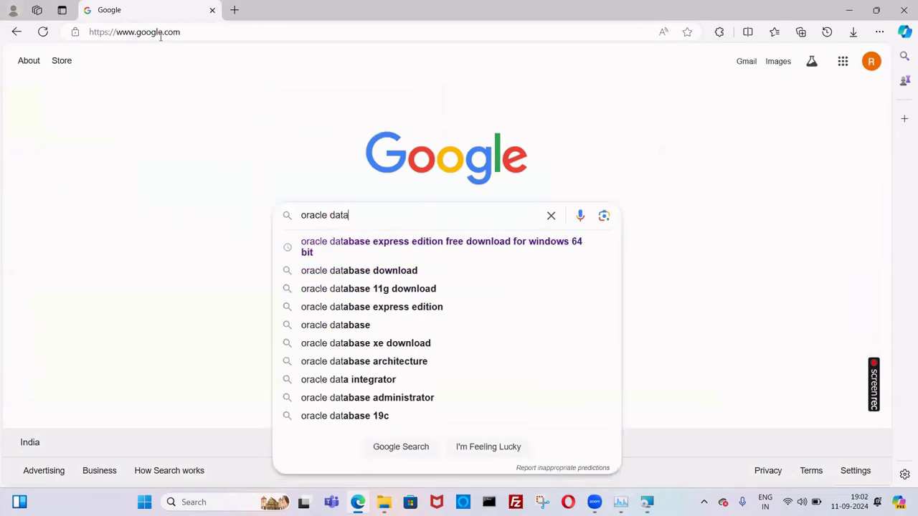
text(bas)
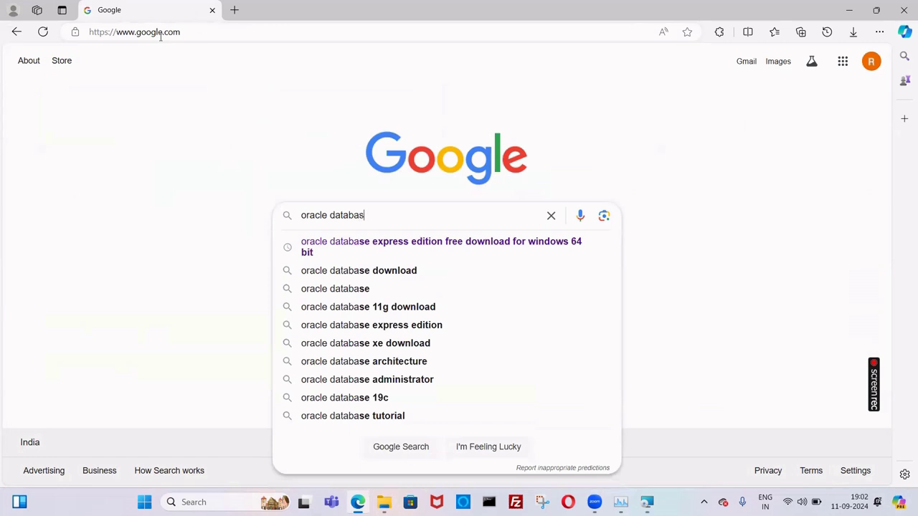
text(e free)
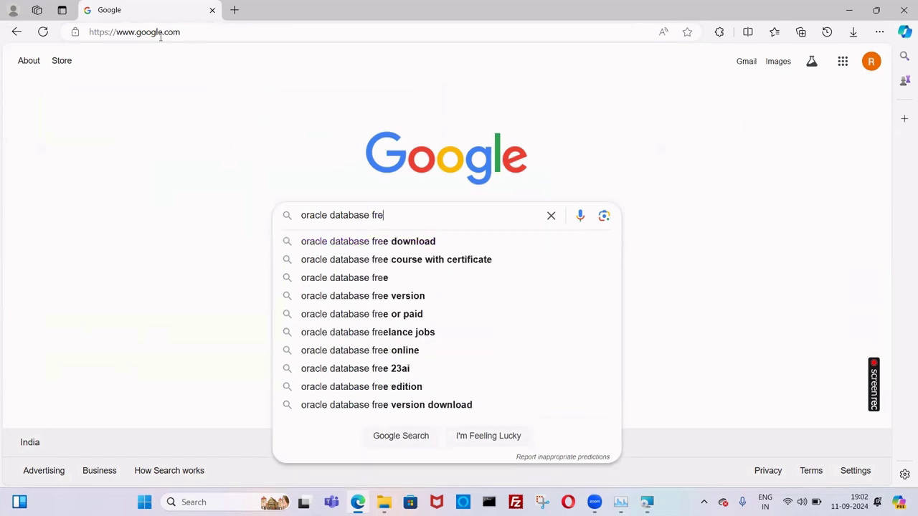
click(373, 246)
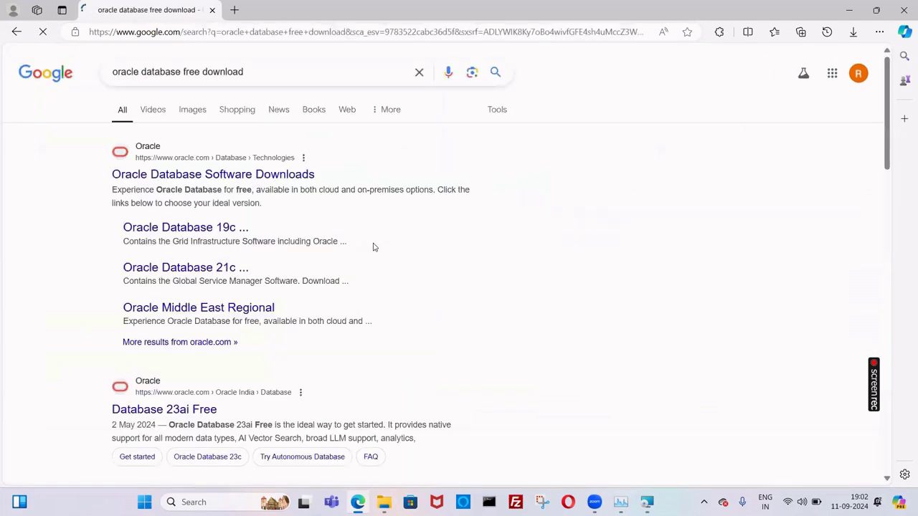
- Open the Oracle Database Software Downloads page and examine the Oracle Database Free and Enterprise Edition downloads offered for each platform
click(272, 176)
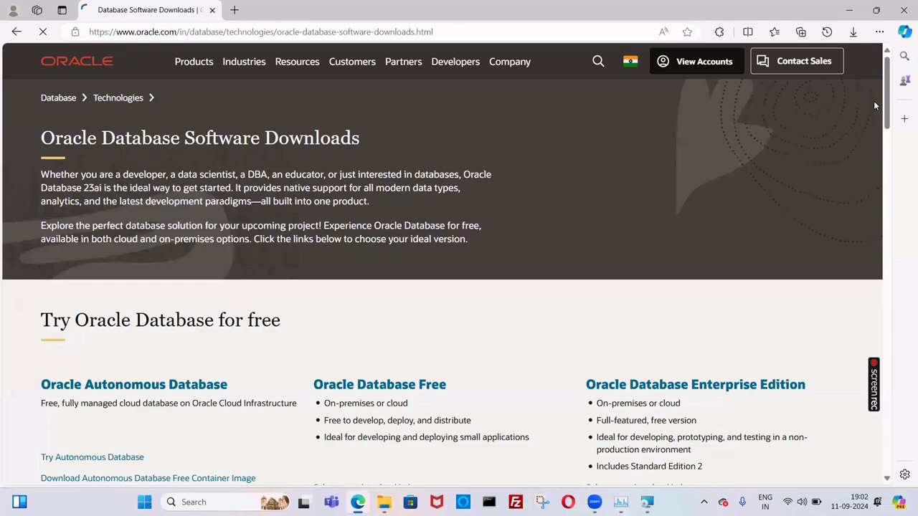
scroll(889, 148, down, 3)
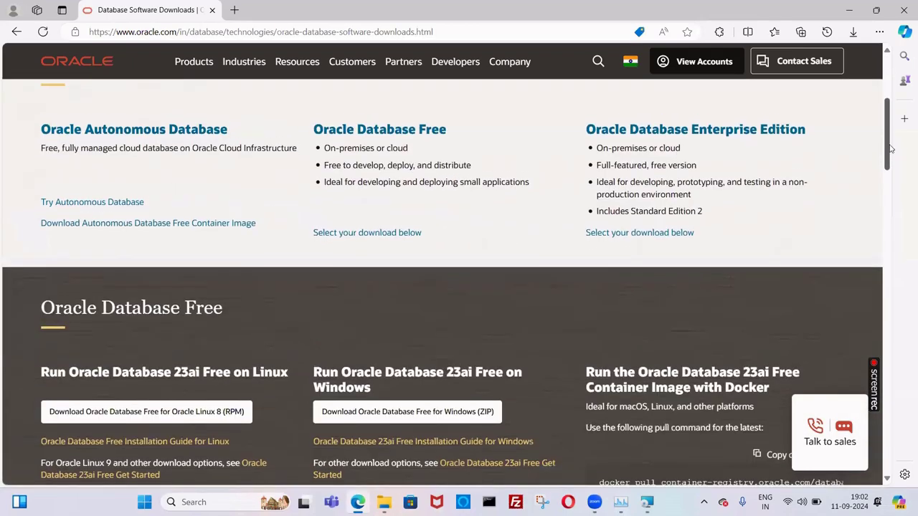
scroll(888, 148, down, 3)
scroll(890, 165, up, 1)
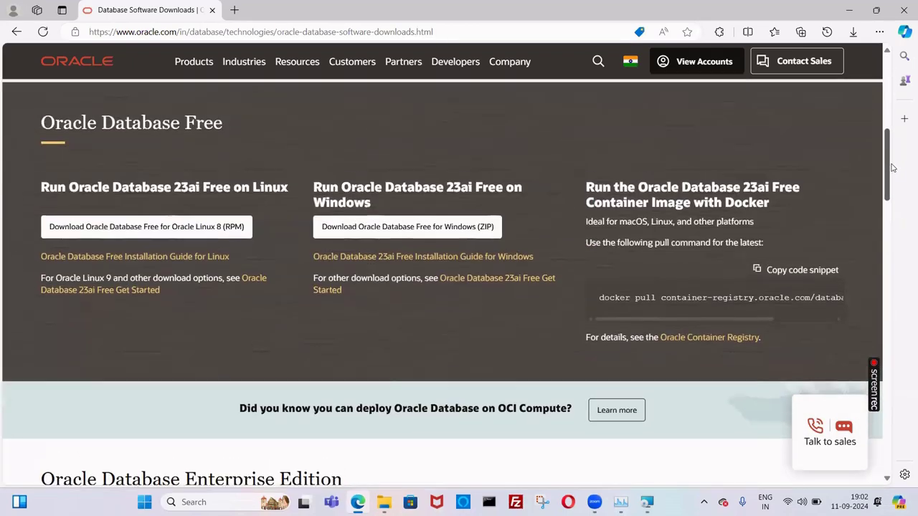
scroll(892, 167, down, 5)
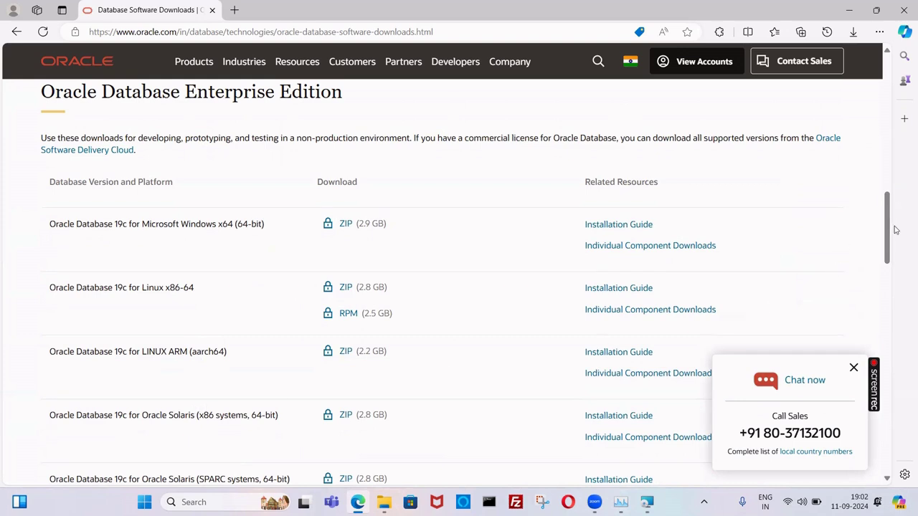
scroll(889, 243, down, 1)
scroll(889, 242, down, 3)
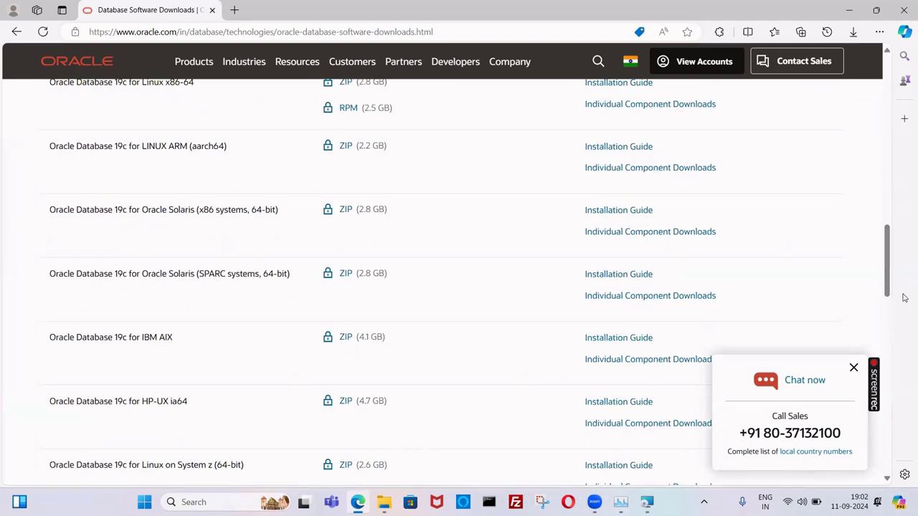
drag(887, 262, 888, 297)
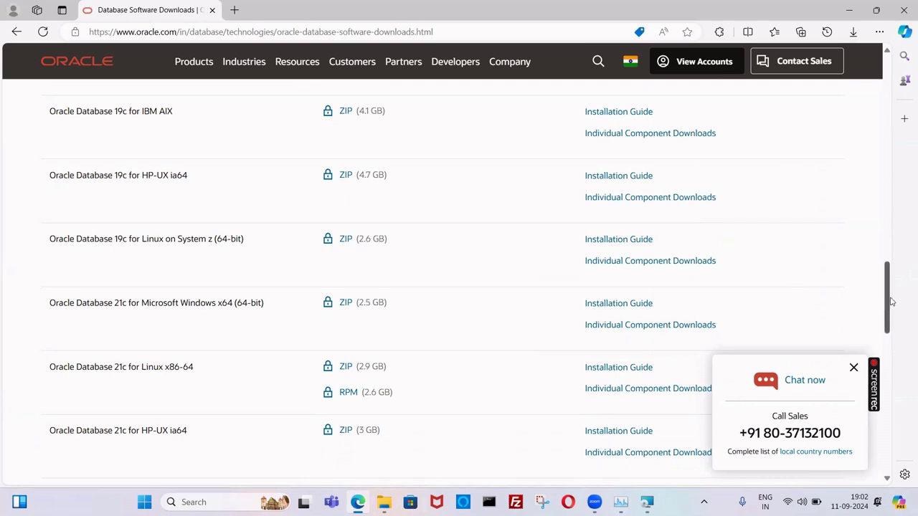
drag(891, 301, 840, 147)
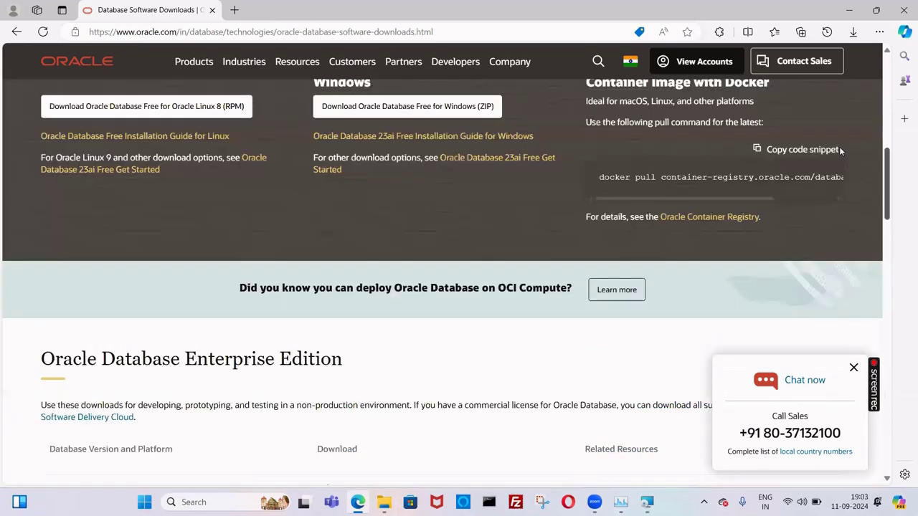
scroll(839, 143, up, 7)
scroll(834, 185, down, 6)
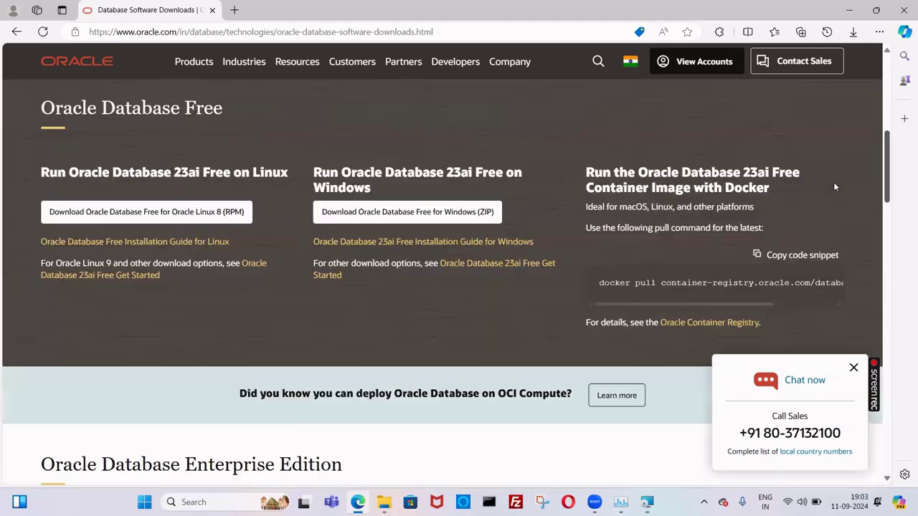
scroll(834, 186, down, 10)
scroll(851, 262, down, 5)
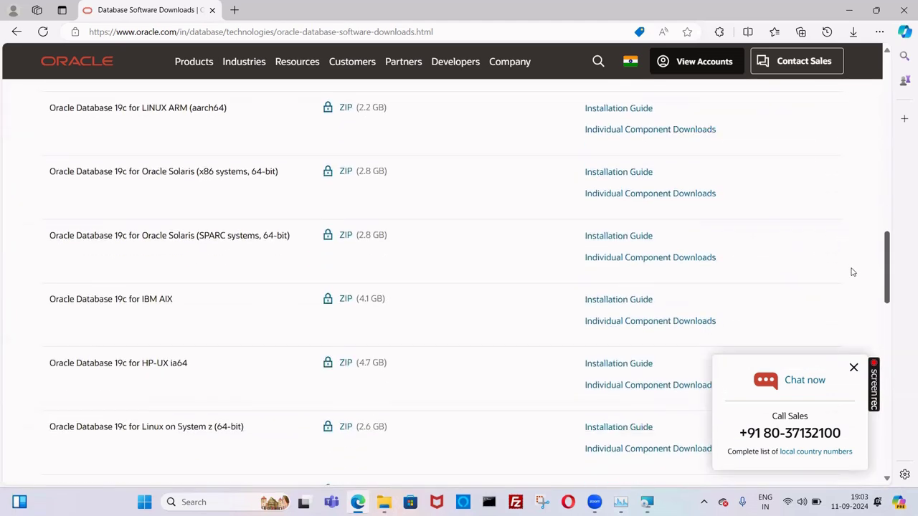
scroll(860, 323, down, 6)
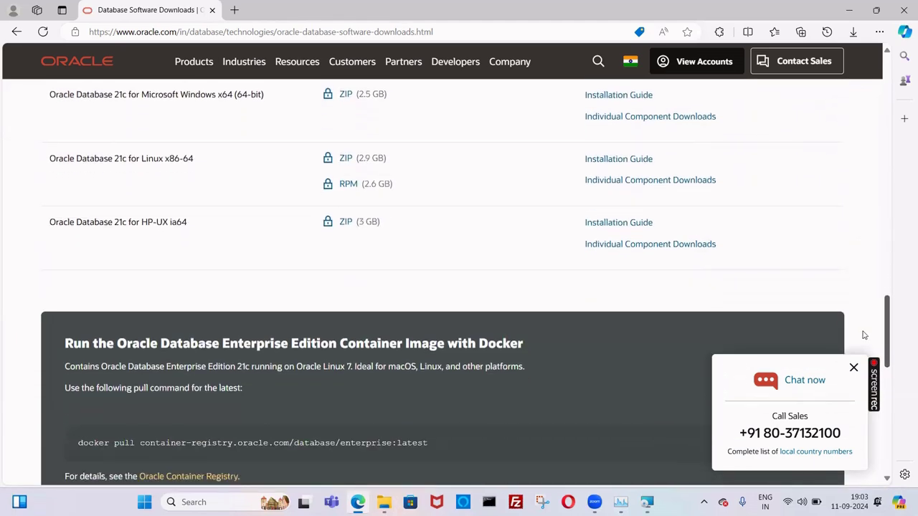
scroll(879, 398, down, 2)
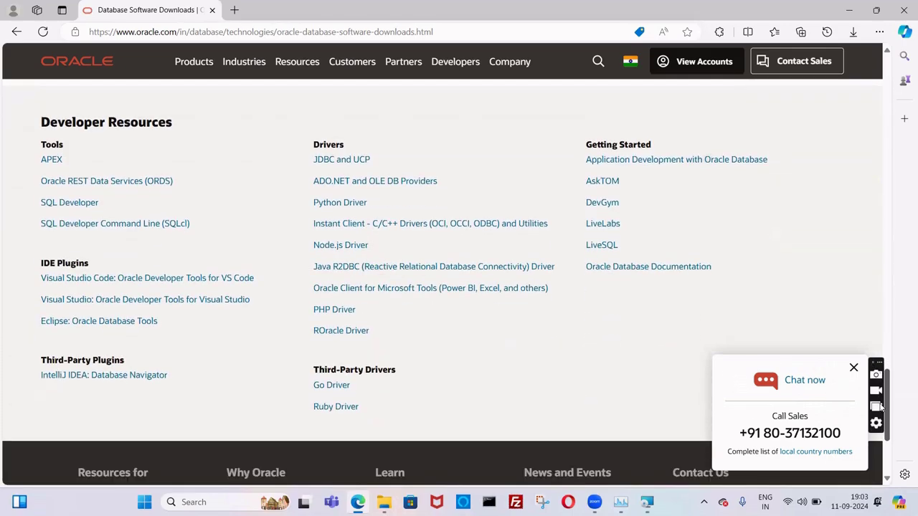
drag(881, 406, 869, 293)
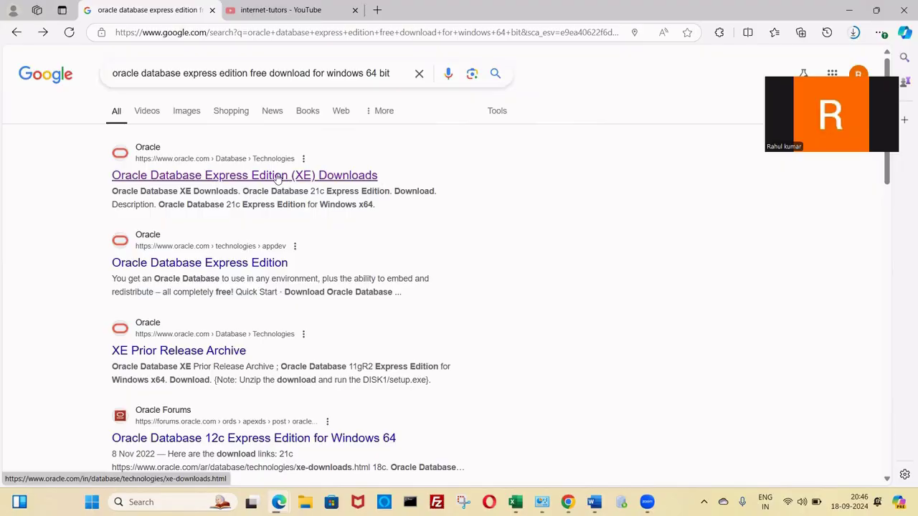
- Open the Oracle Database Express Edition (XE) Downloads result and show the downloaded OracleXE213_Win64.zip in its folder
click(278, 179)
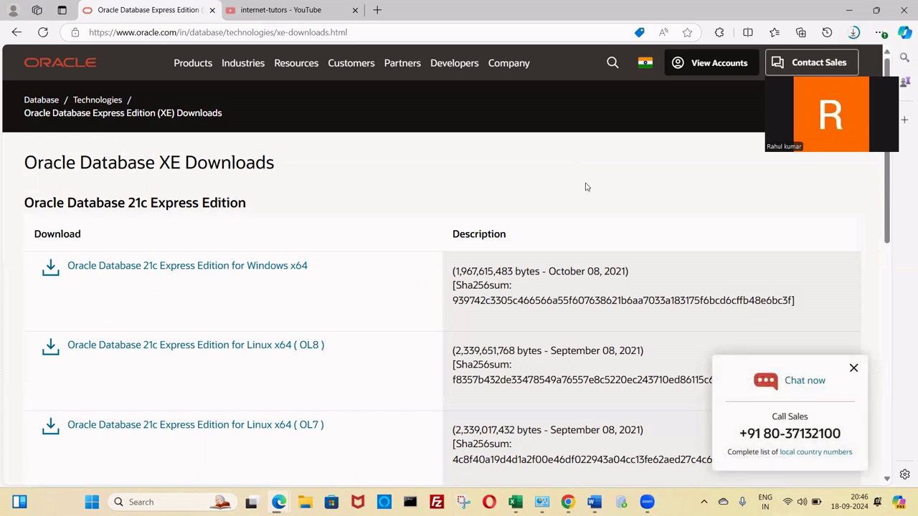
click(856, 33)
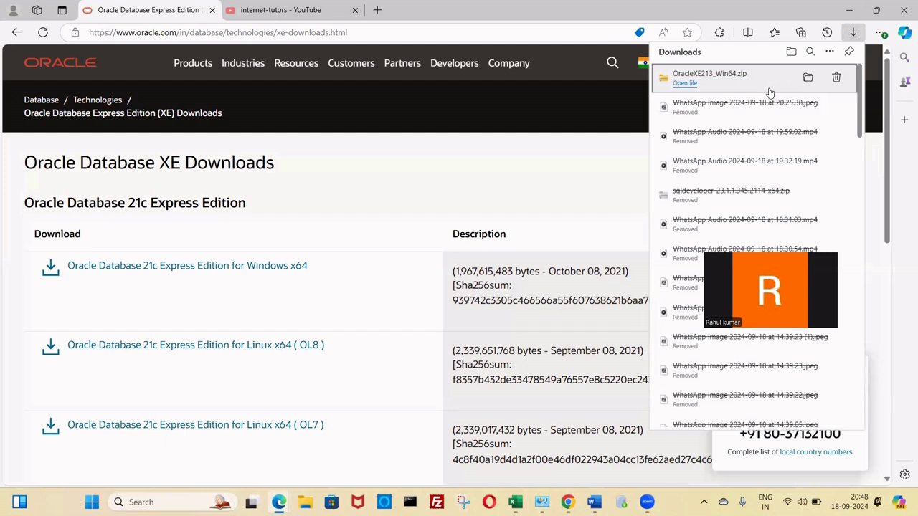
click(807, 79)
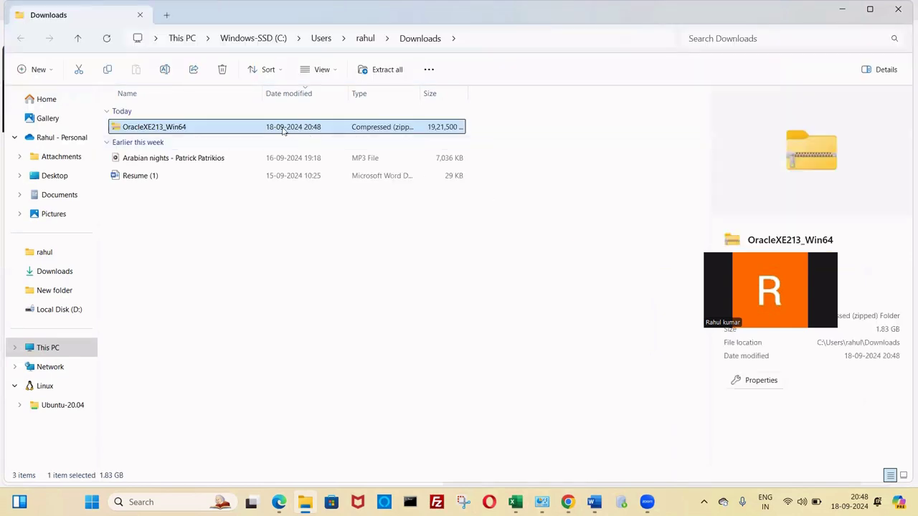
- Extract the OracleXE213_Win64 archive from Downloads into its default destination folder, showing the extracted files when complete
click(54, 271)
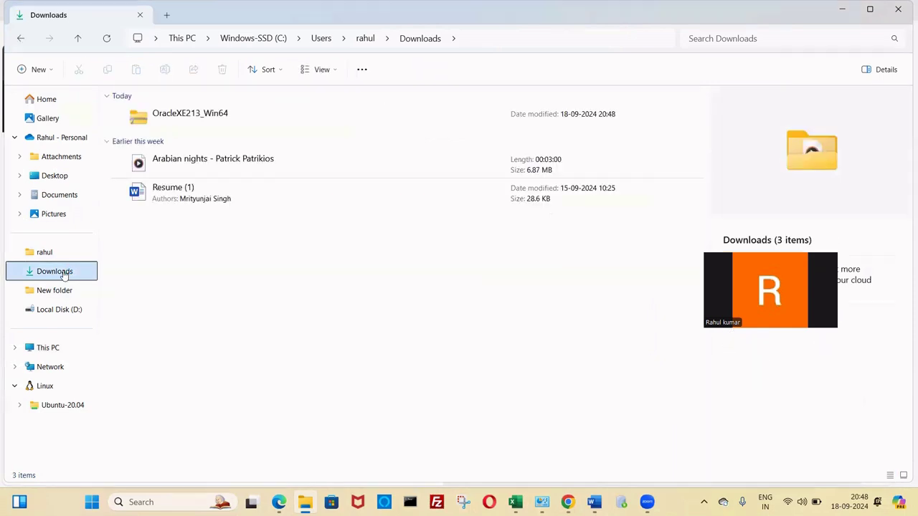
click(194, 116)
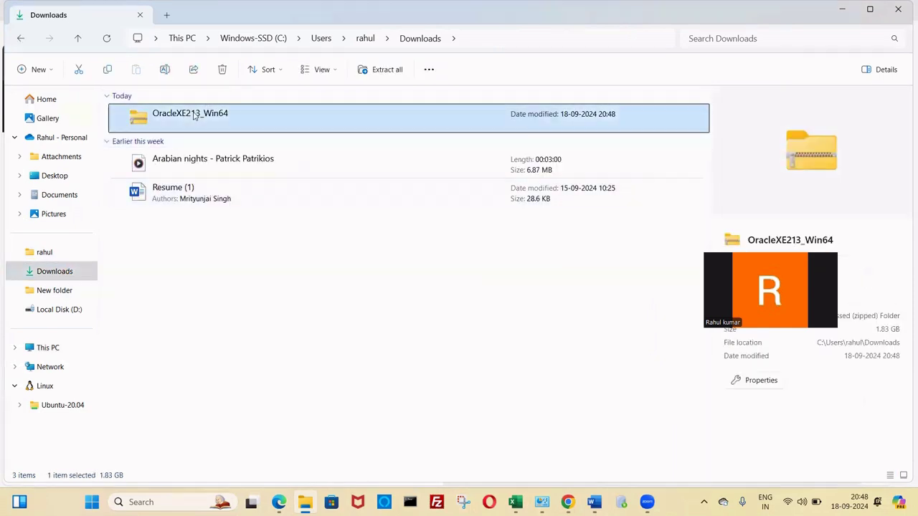
right_click(194, 116)
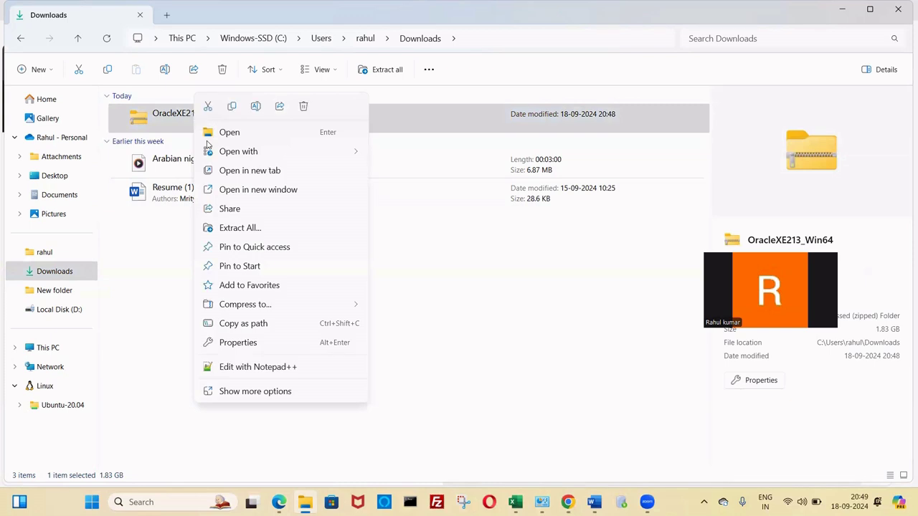
click(239, 228)
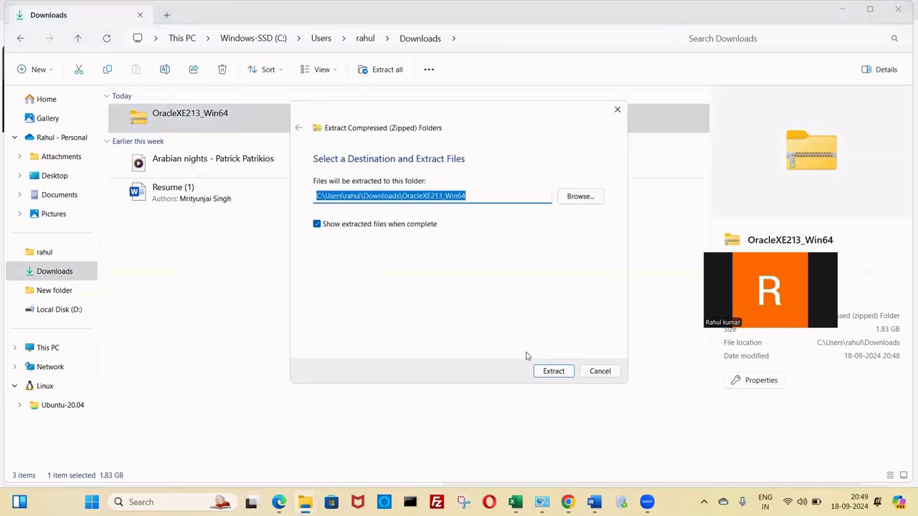
click(550, 372)
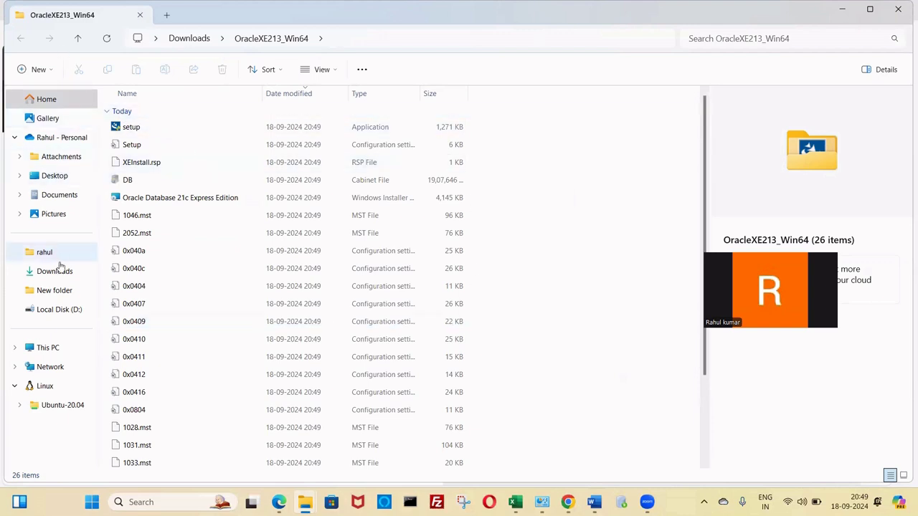
- Launch the setup application from the extracted OracleXE213_Win64 folder and allow it to run
click(151, 132)
double_click(151, 132)
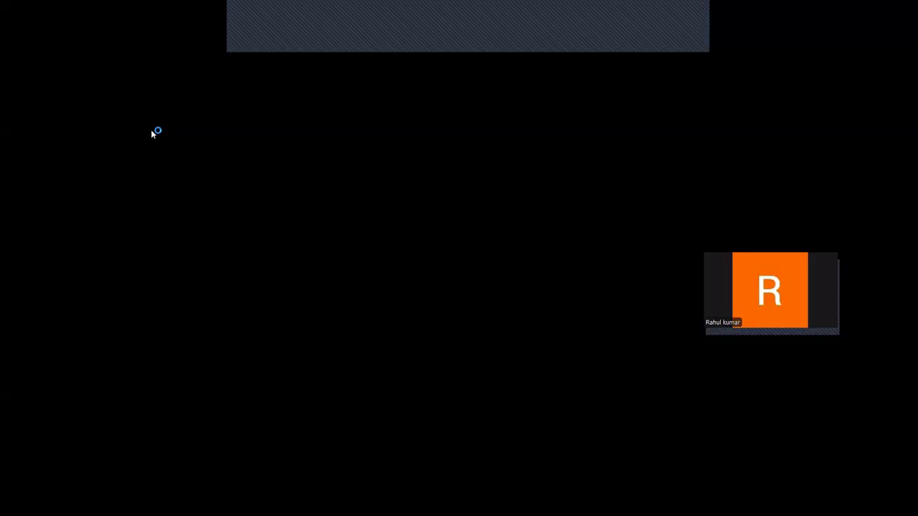
click(389, 350)
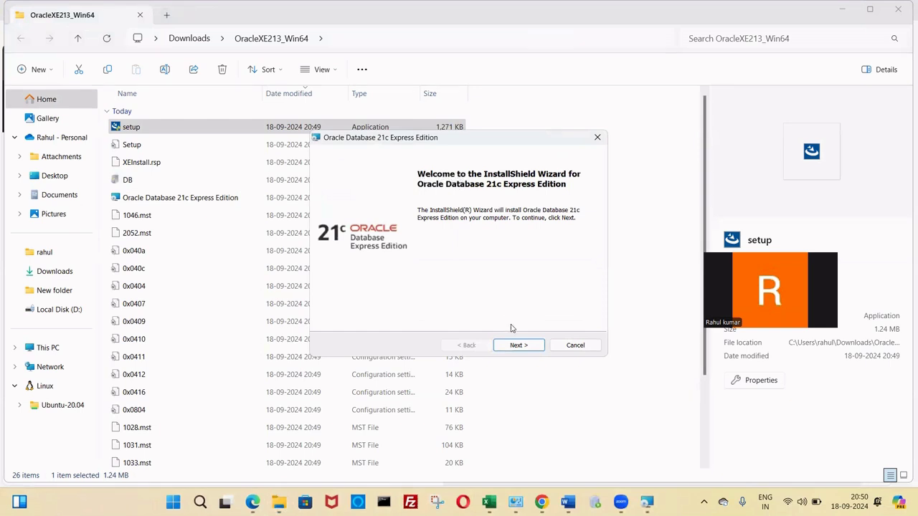
- Accept the Oracle Database 21c Express Edition license agreement and keep the default destination folder for the installation
click(514, 345)
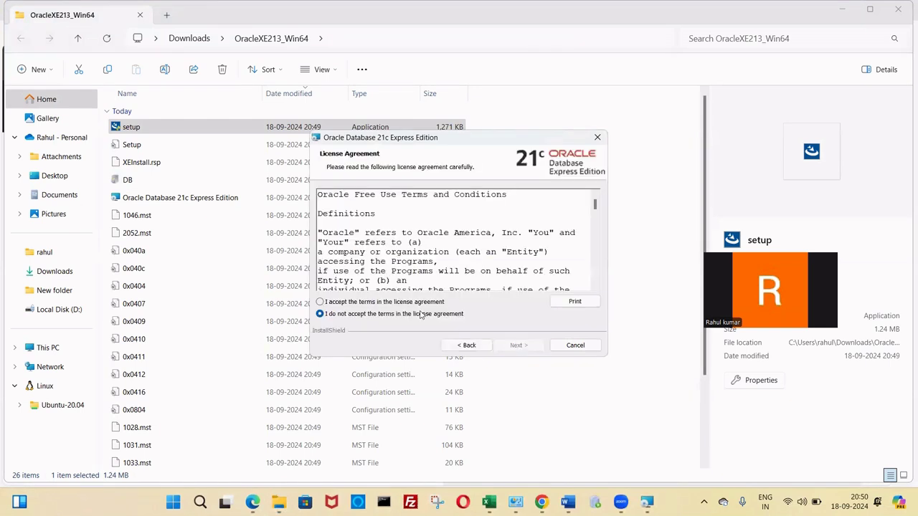
click(320, 302)
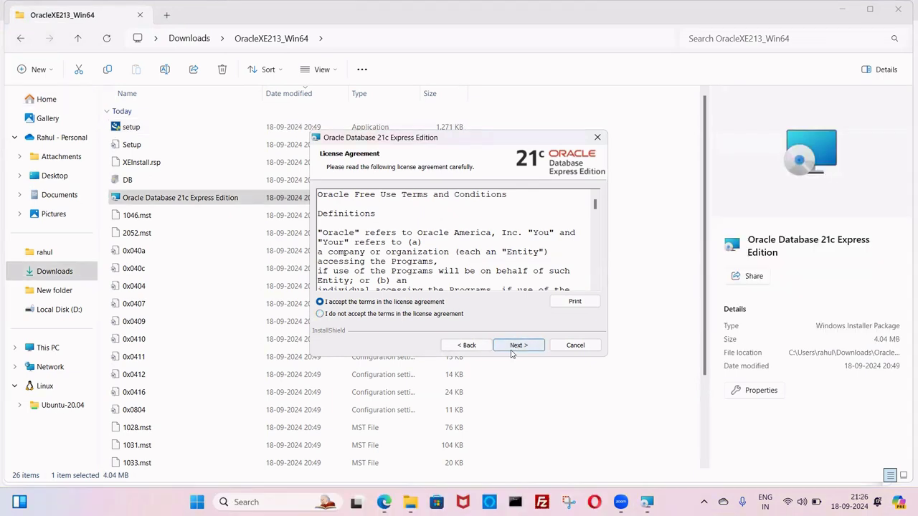
click(513, 347)
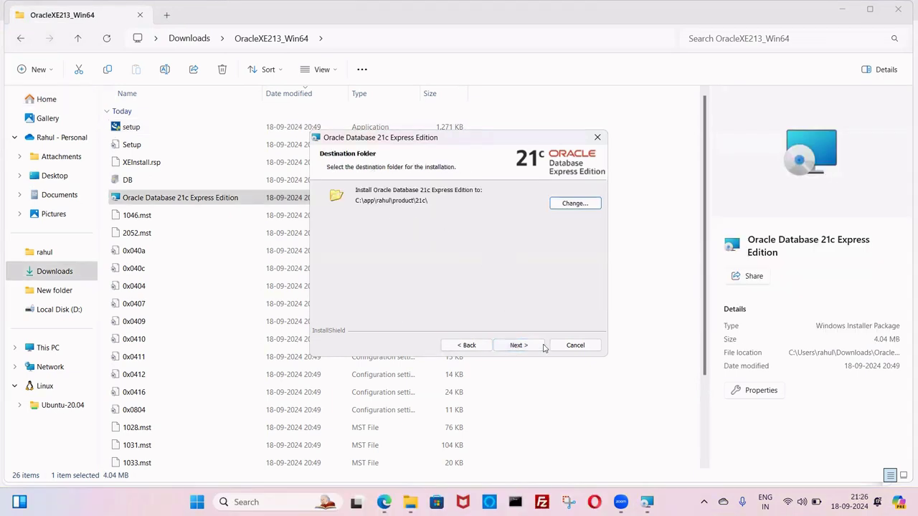
click(526, 346)
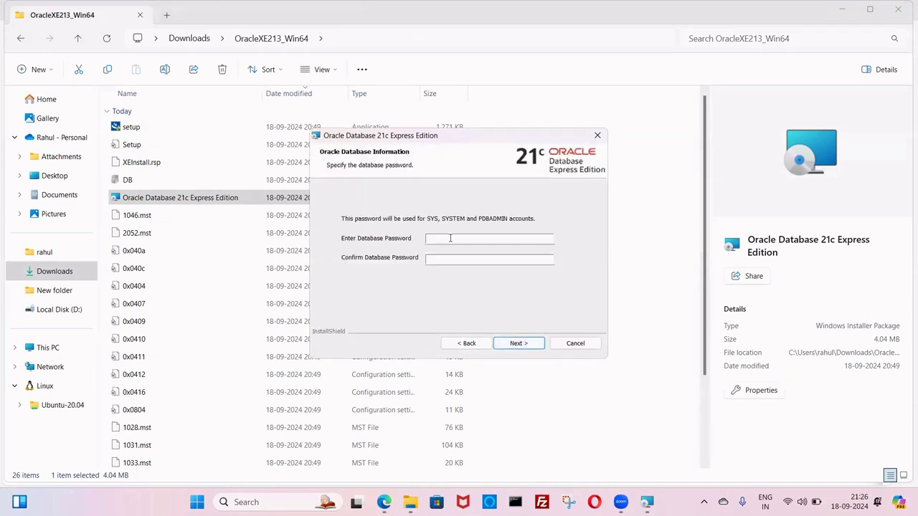
- Enter and confirm the database password for the SYS, SYSTEM and PDBADMIN accounts, and start the installation
click(450, 238)
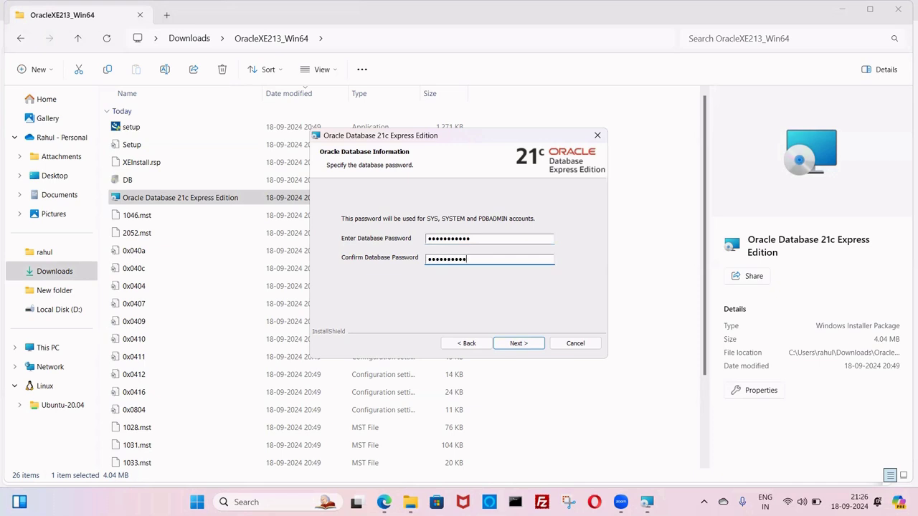
click(514, 343)
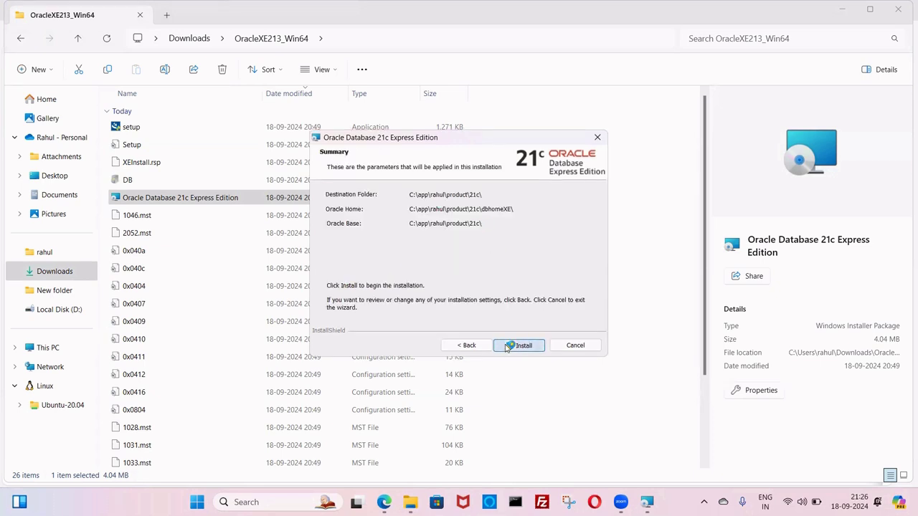
click(518, 345)
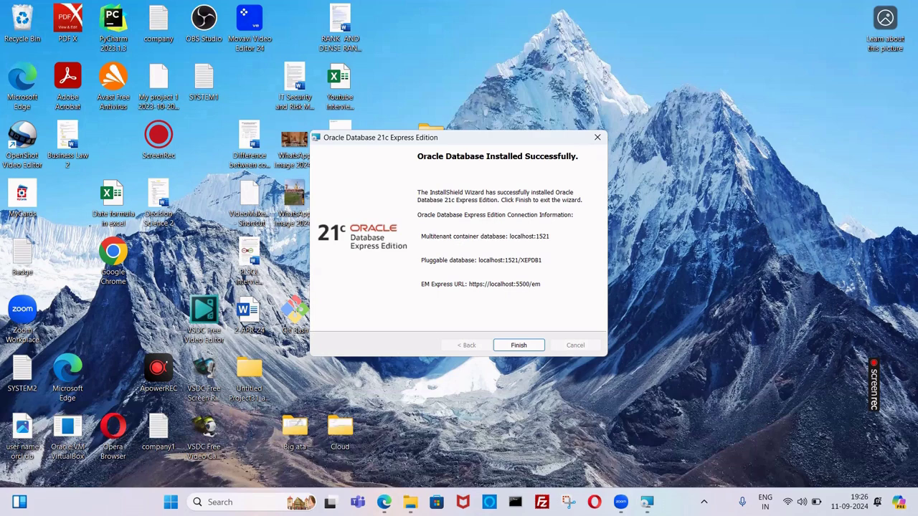
- Capture a rectangular screenshot of the installer's completion window with its connection information using Snipping Tool
click(568, 502)
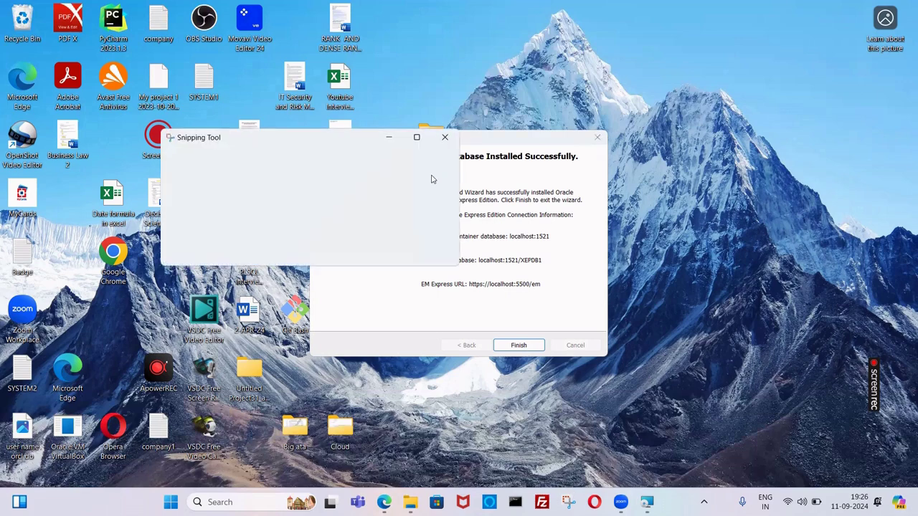
click(203, 166)
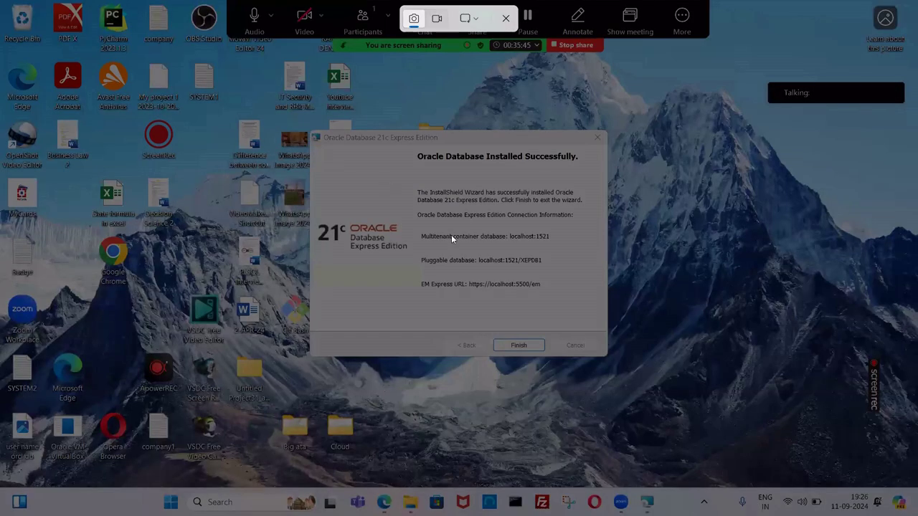
drag(309, 133, 509, 269)
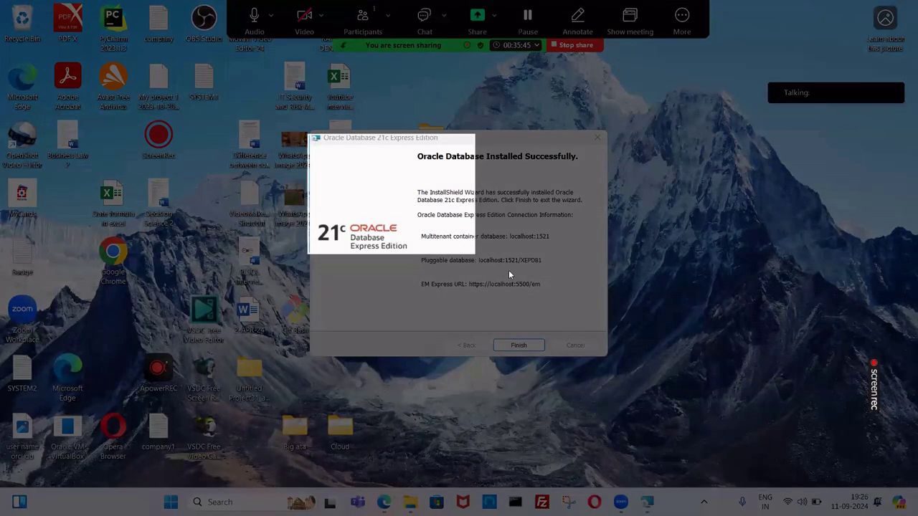
drag(602, 353, 606, 353)
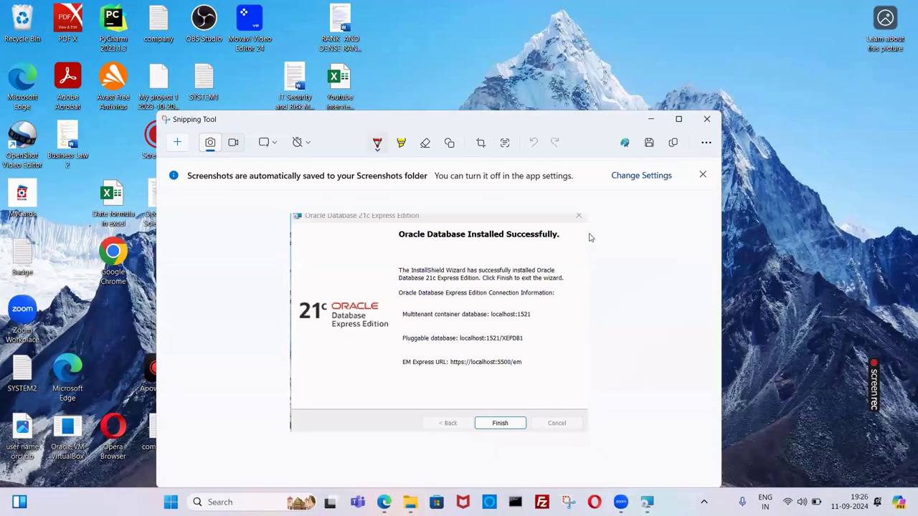
- Save the screenshot to the Desktop as a PNG named orcl, and finish the Oracle Database installation wizard
click(649, 143)
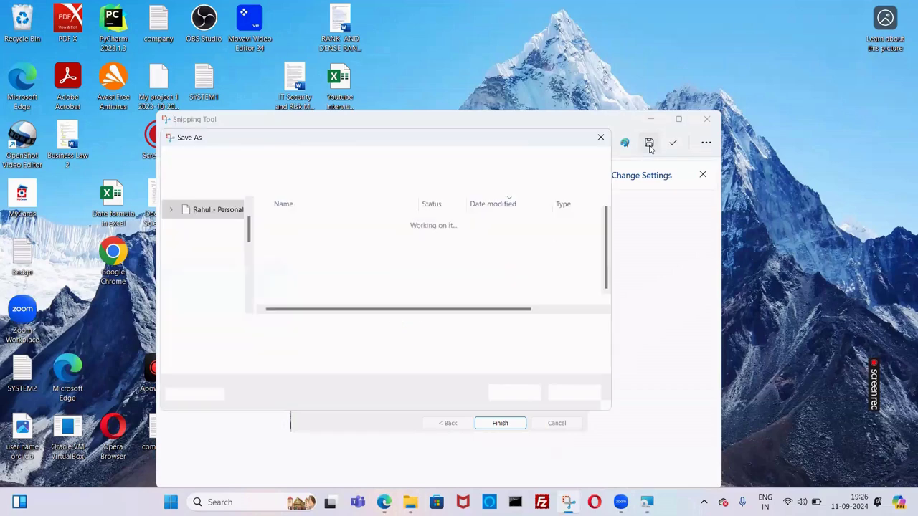
click(213, 245)
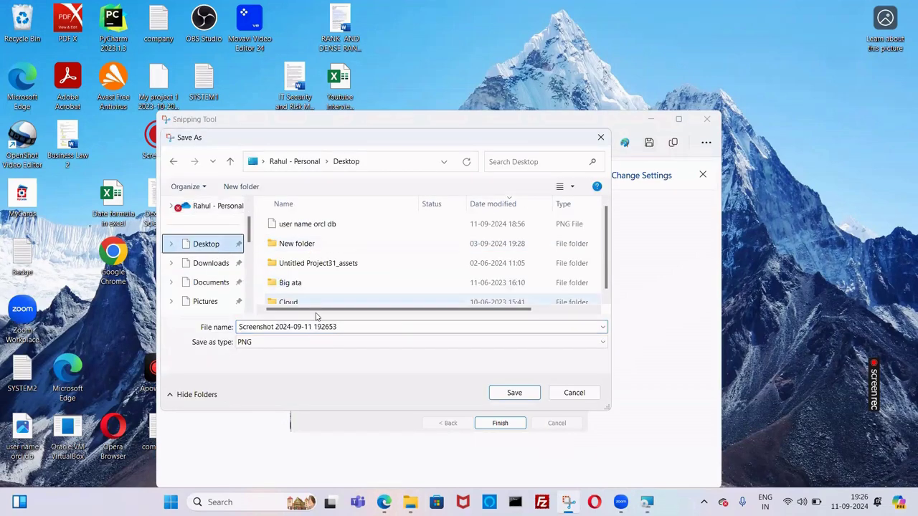
double_click(350, 326)
click(350, 327)
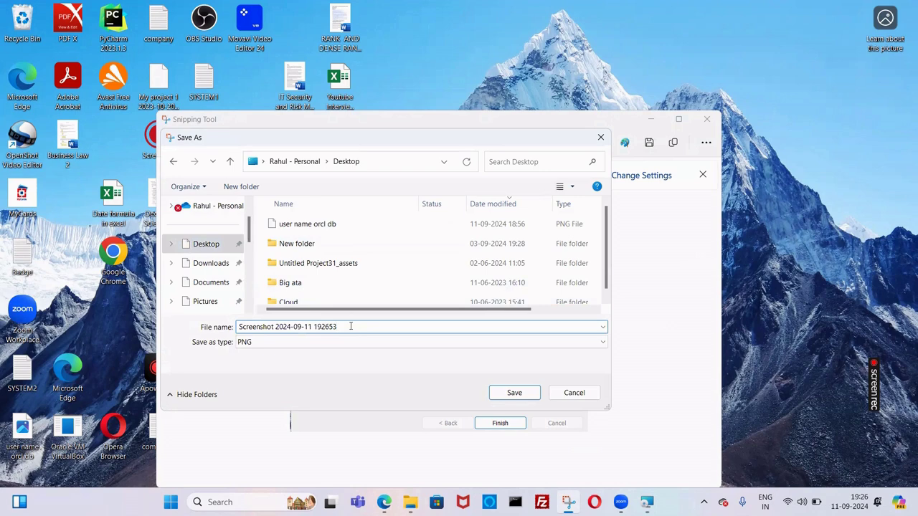
key(ctrl+a)
key(BackSpace)
text(or)
key(Return)
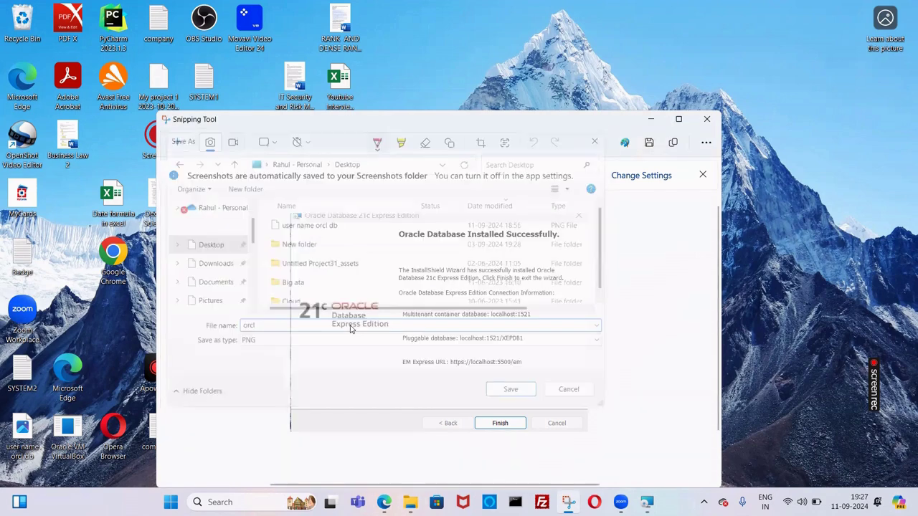
click(707, 121)
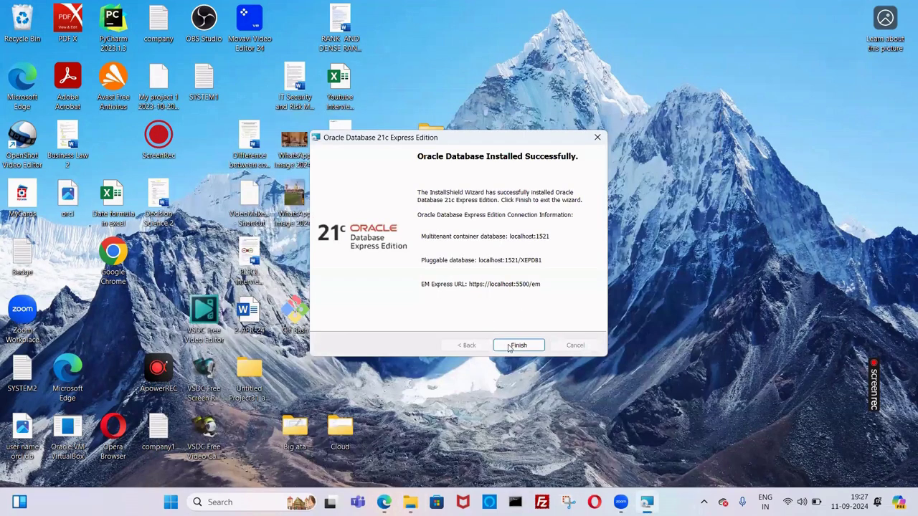
click(509, 348)
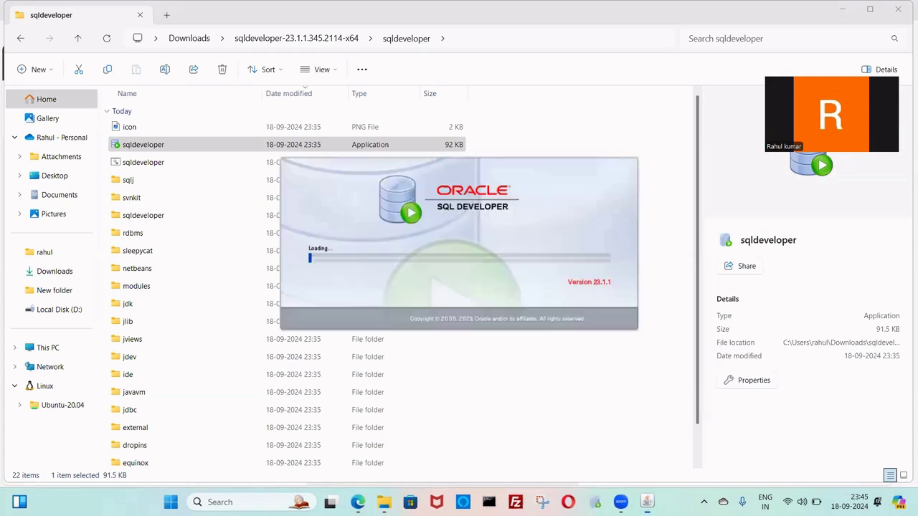
- Minimize the open File Explorer windows and begin a manual database connection in Oracle SQL Developer
click(843, 10)
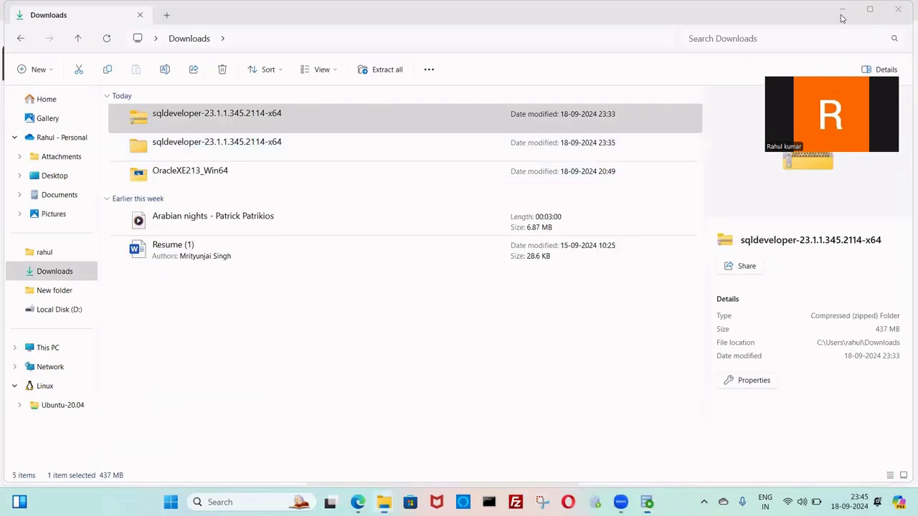
click(842, 10)
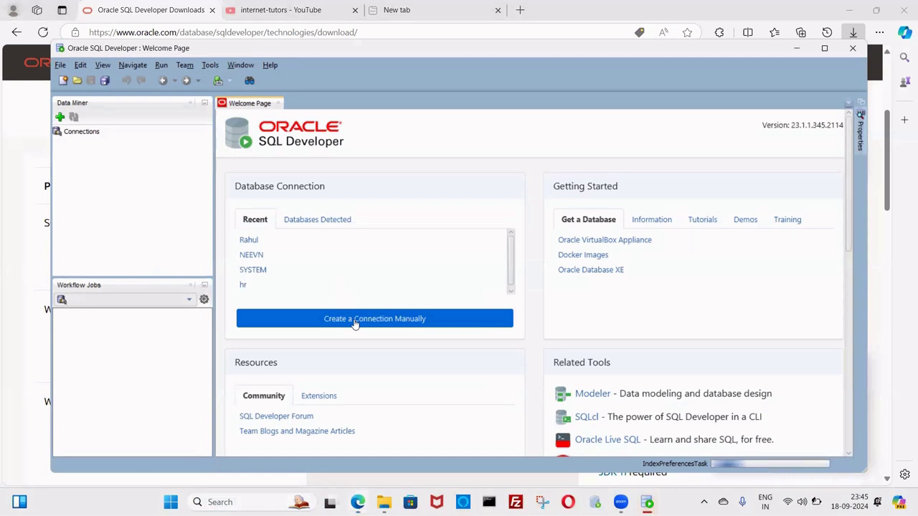
click(354, 319)
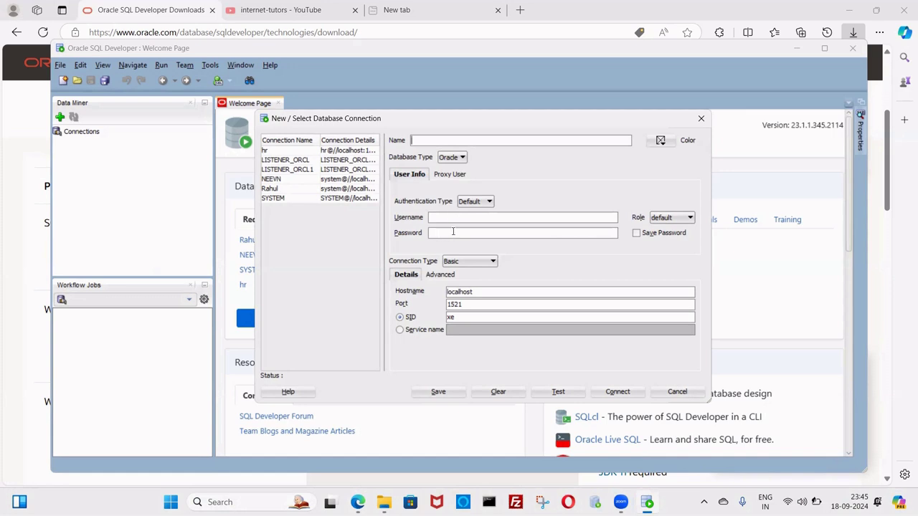
- Load the saved connection for username system on localhost, port 1521, service name xepdb1, then test it and connect in a maximized window
click(400, 330)
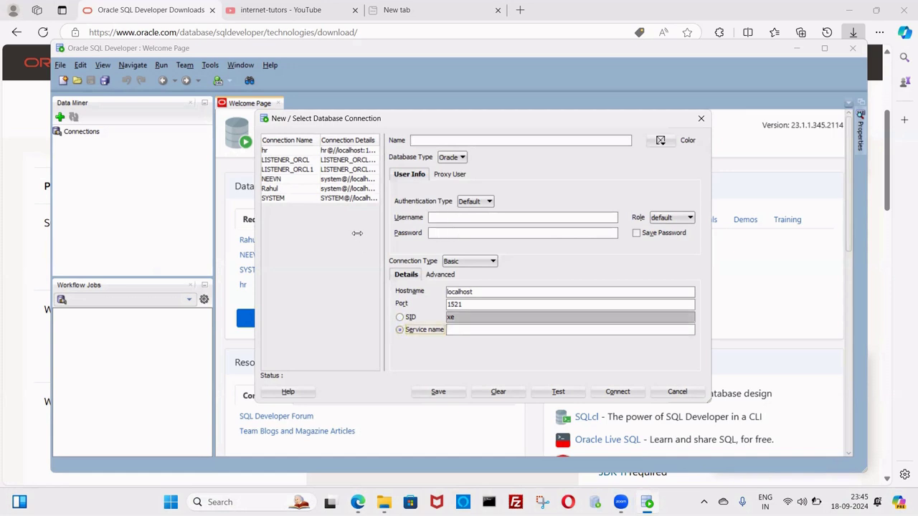
click(330, 190)
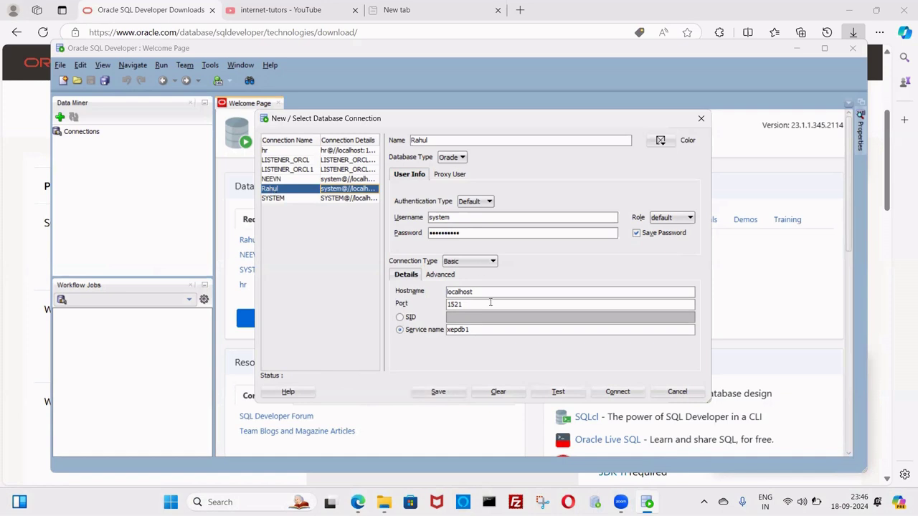
click(556, 393)
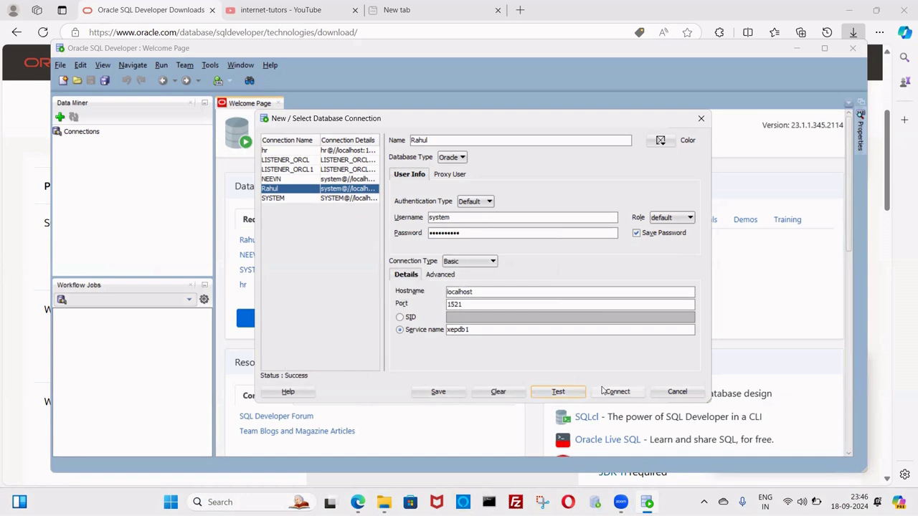
click(625, 397)
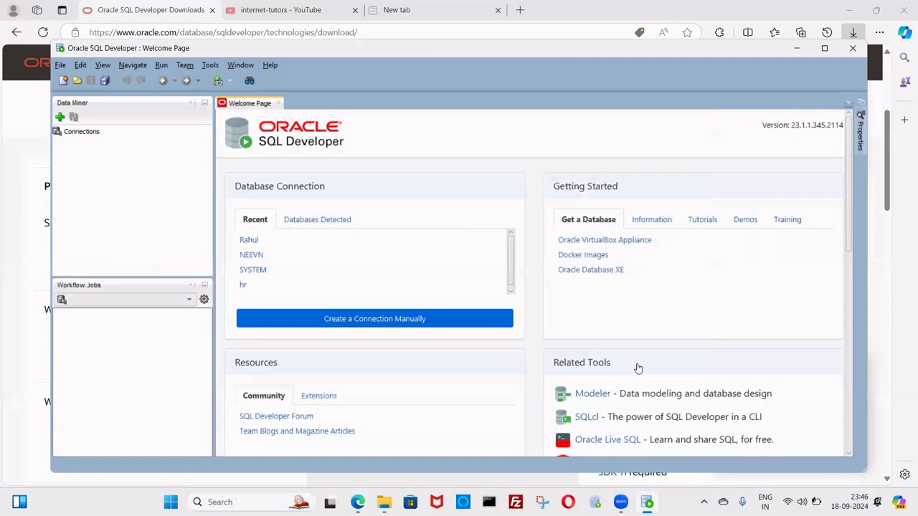
click(825, 49)
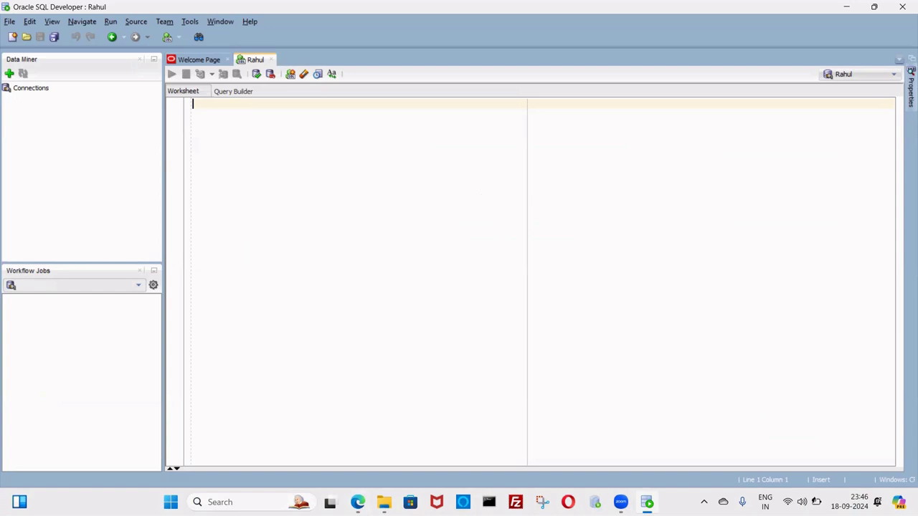
- Switch to the Downloads folder in File Explorer and select the sqldeveloper-23.1.1.345.2114-x64 archive, its extracted folder and the OracleXE213_Win64 folder
mouse_move(383, 502)
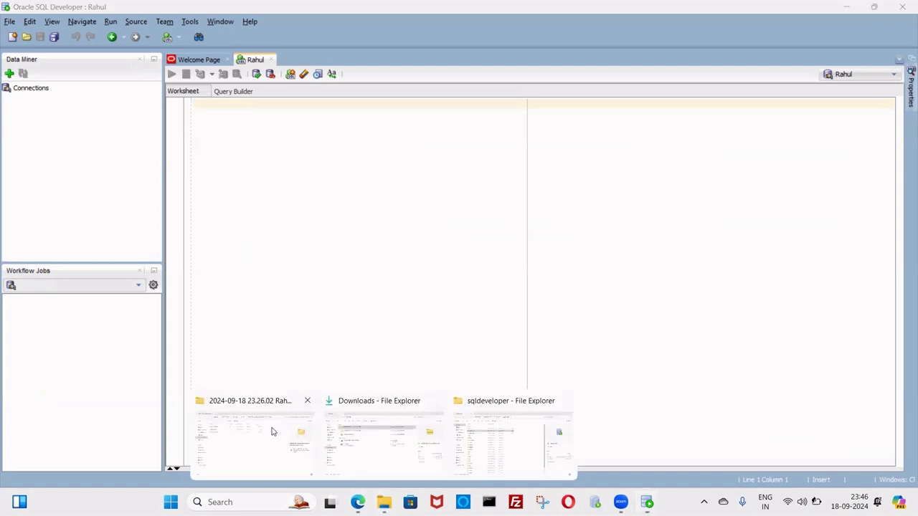
click(368, 437)
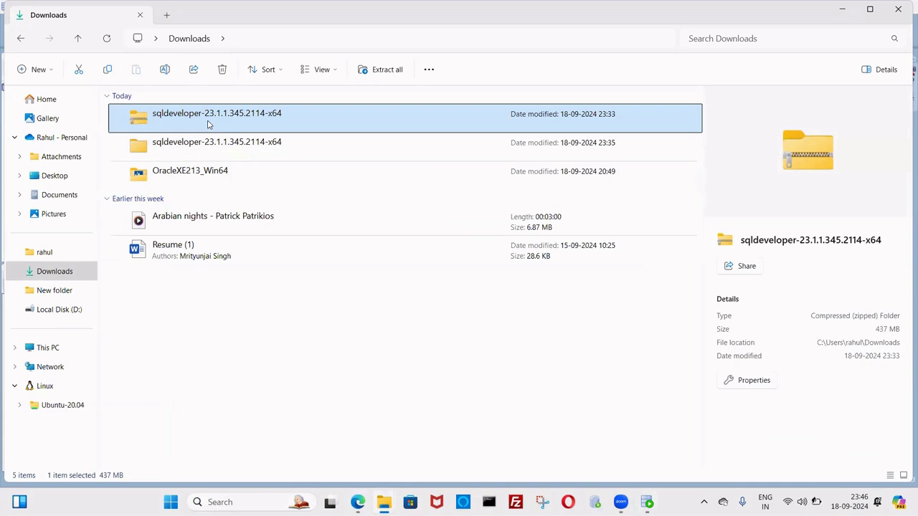
key(shift+Down)
key(shift+Down)
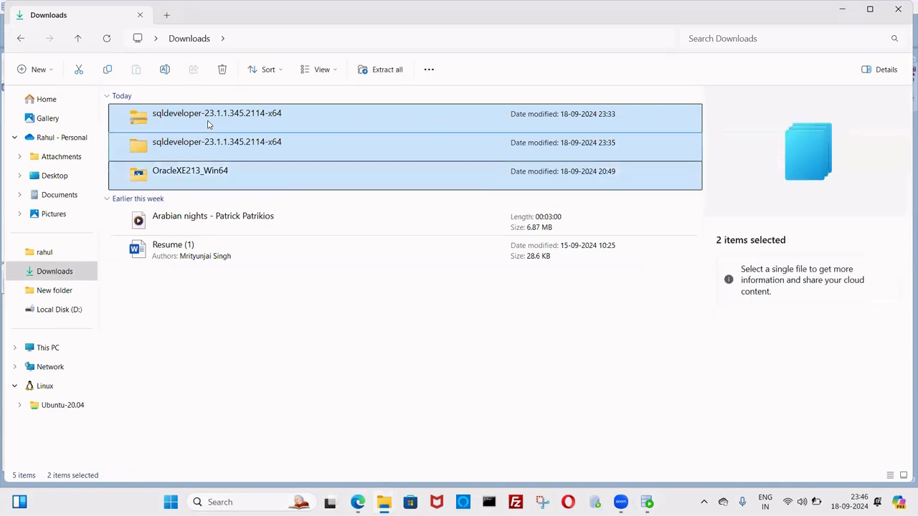
- Cut the three selected Downloads items and minimize the File Explorer, Oracle SQL Developer and browser windows
key(ctrl+x)
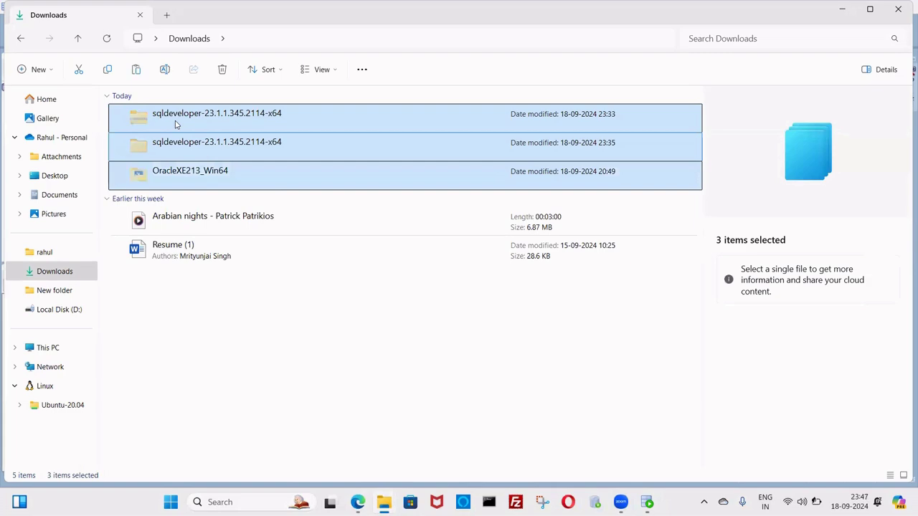
click(831, 7)
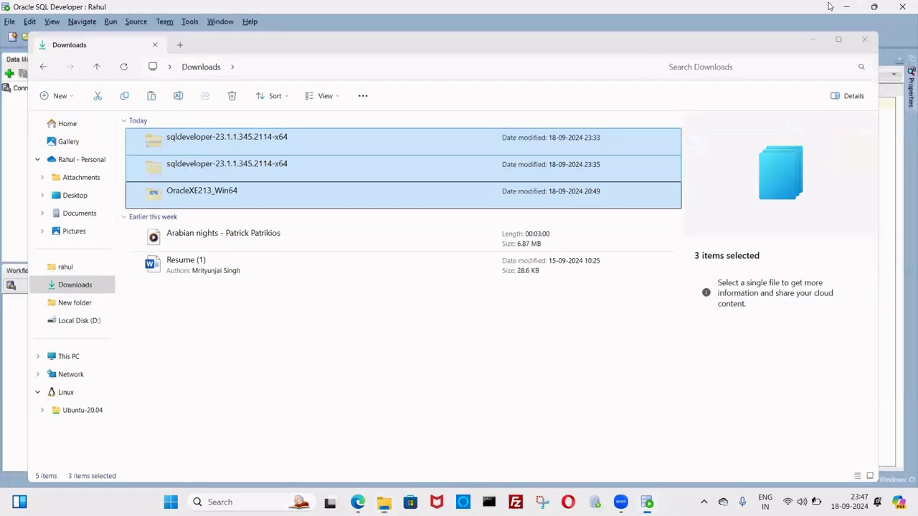
click(846, 7)
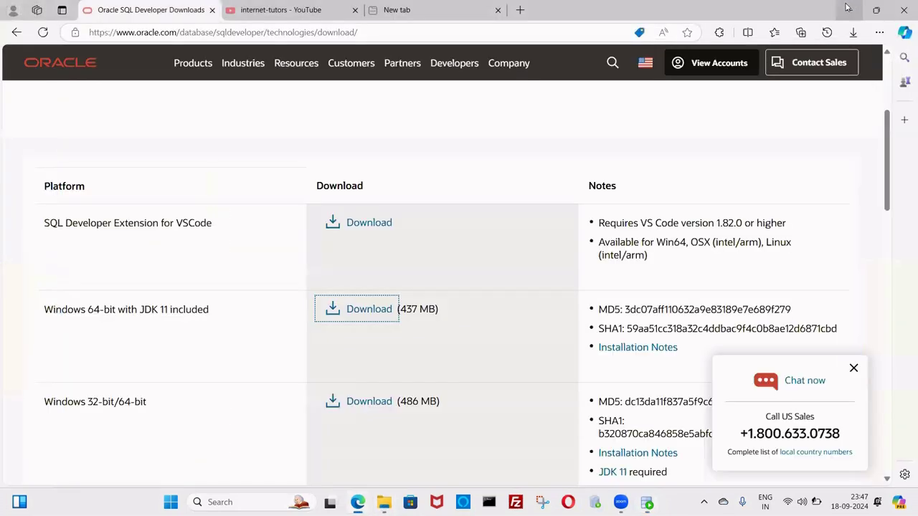
click(847, 7)
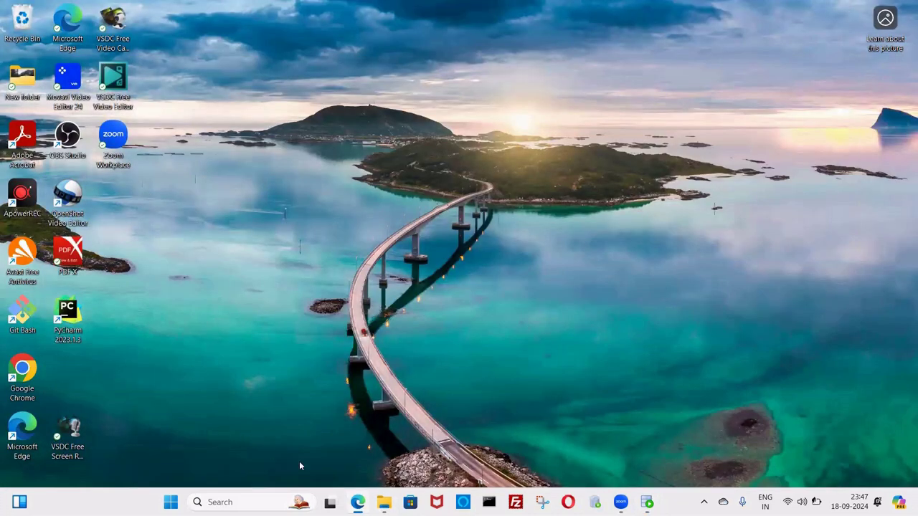
- Switch to the File Explorer window showing the Zoom recording folder, go to Local Disk (D:) and paste the cut SQL Developer and OracleXE213_Win64 items
mouse_move(357, 502)
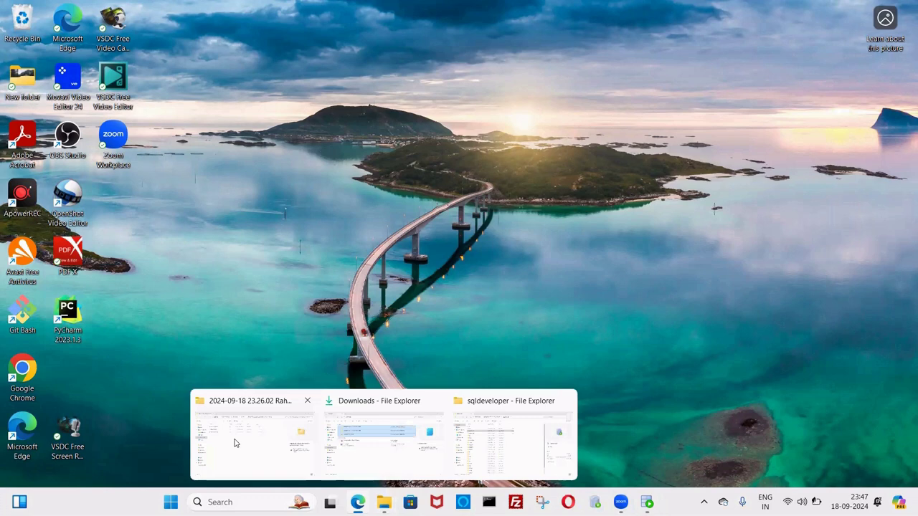
click(234, 443)
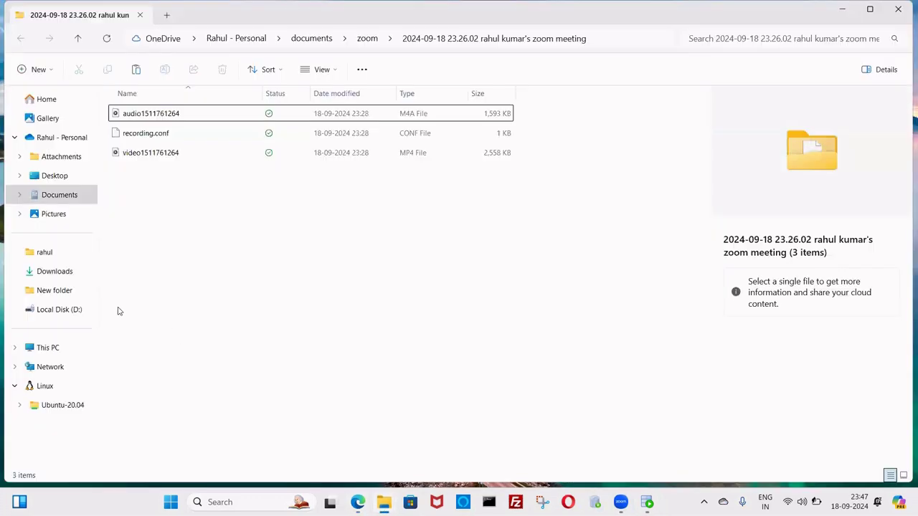
click(58, 308)
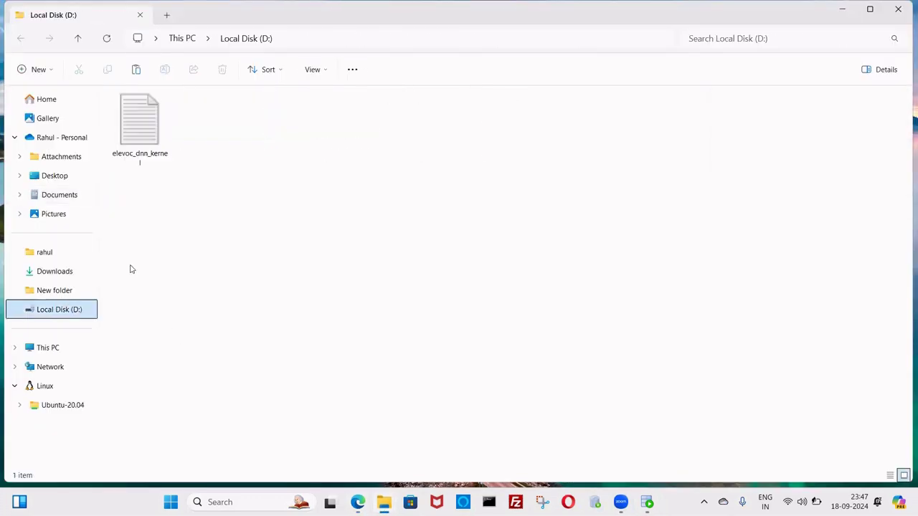
click(165, 144)
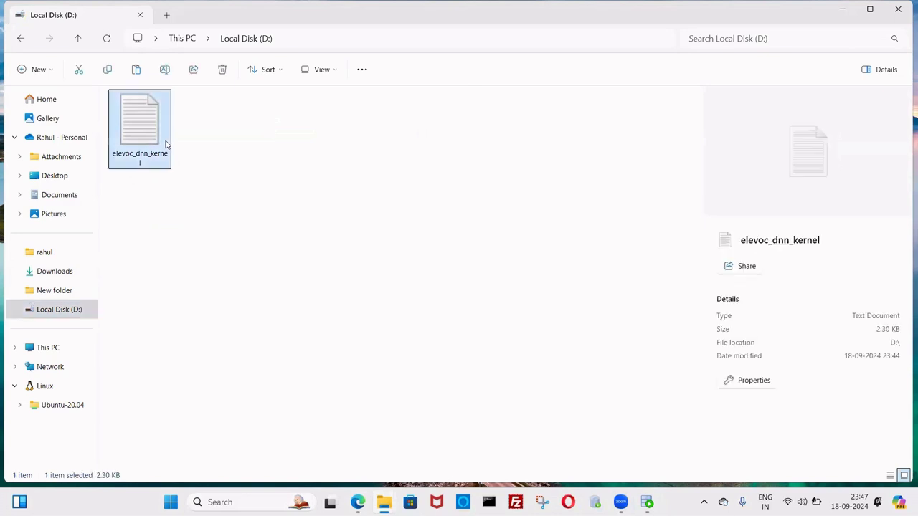
click(249, 163)
right_click(249, 163)
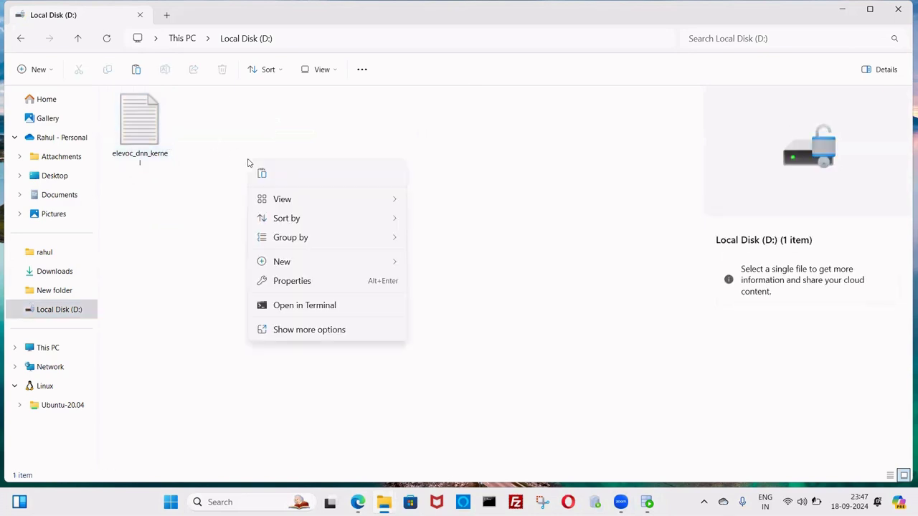
click(262, 174)
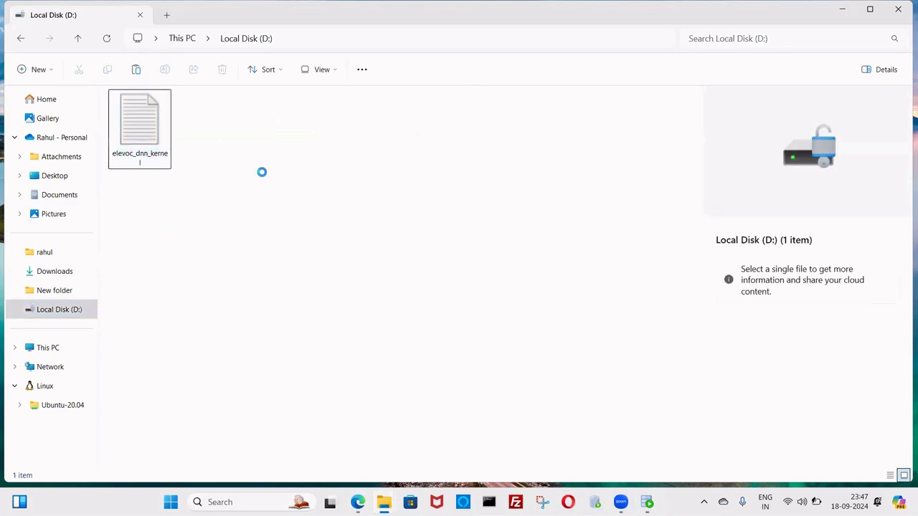